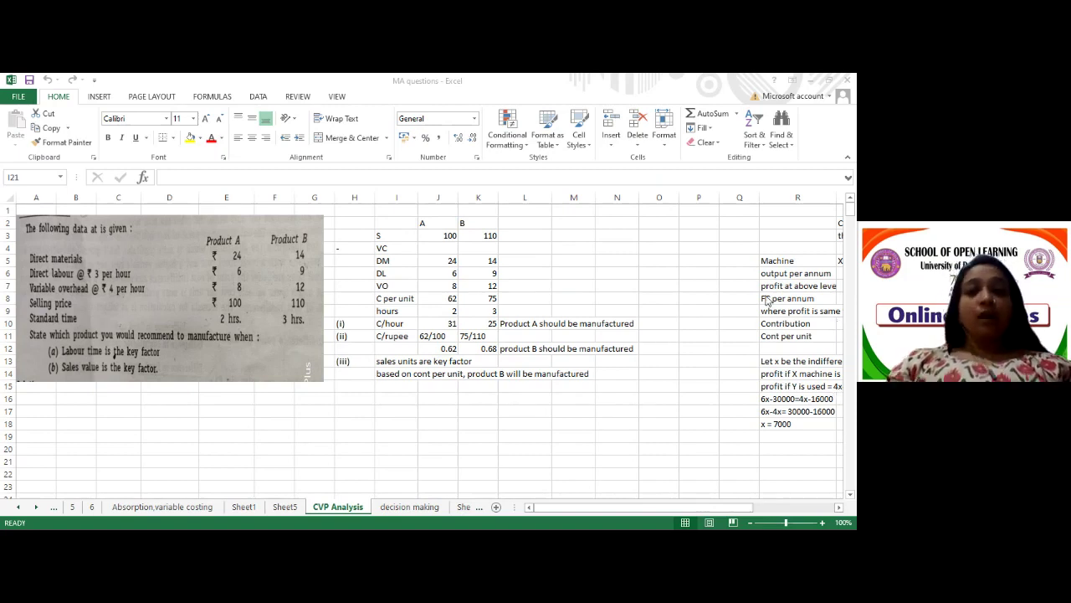
# - Fill the product header and S rows of the contribution table, cells I2:K3, with yellow
pyautogui.click(791, 247)
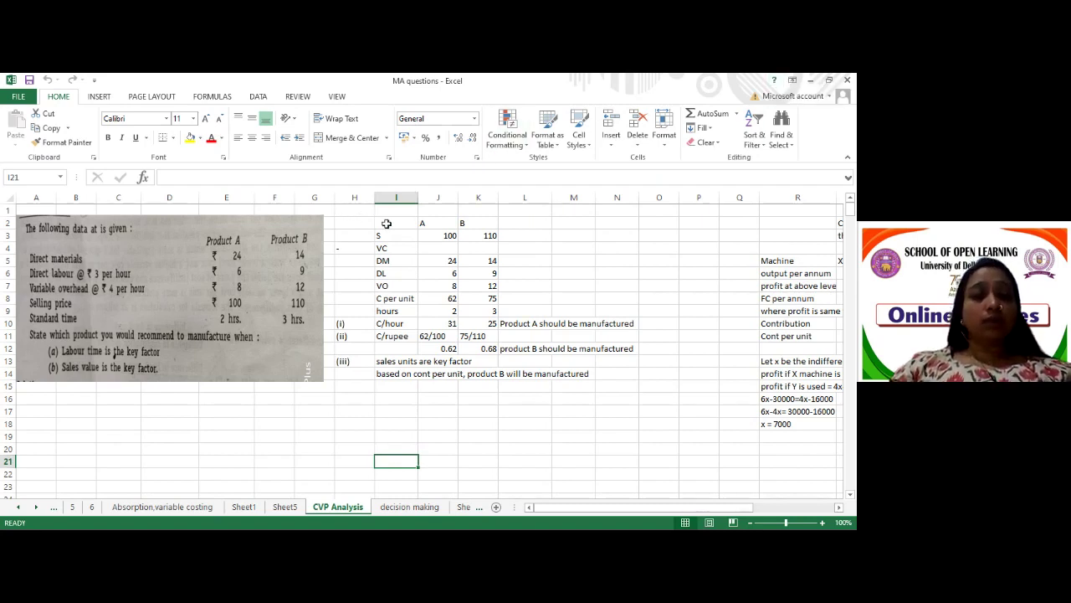
pyautogui.moveTo(387, 224); pyautogui.dragTo(477, 236)
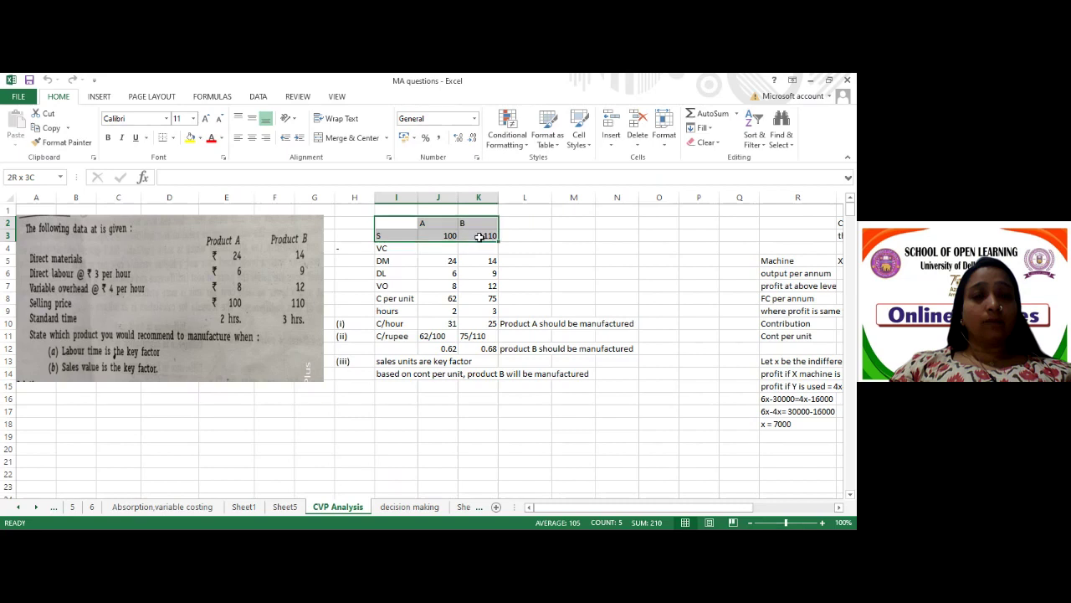
pyautogui.click(191, 139)
pyautogui.click(573, 277)
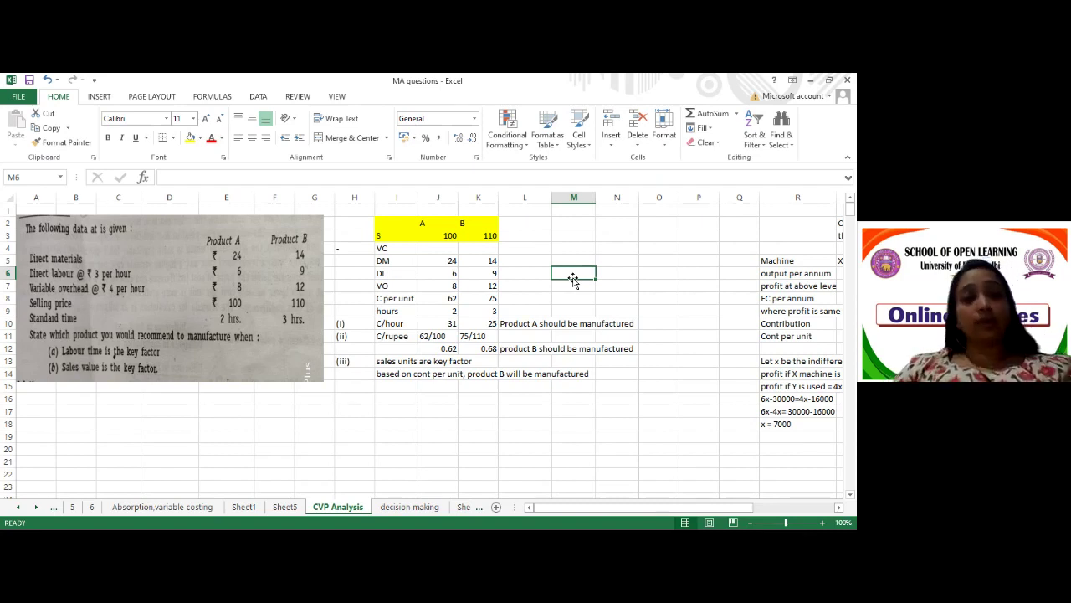
# - Highlight the DM, DL and VO rows of the Product A and B table, cells I5:K7, in yellow
pyautogui.moveTo(387, 260); pyautogui.dragTo(461, 264)
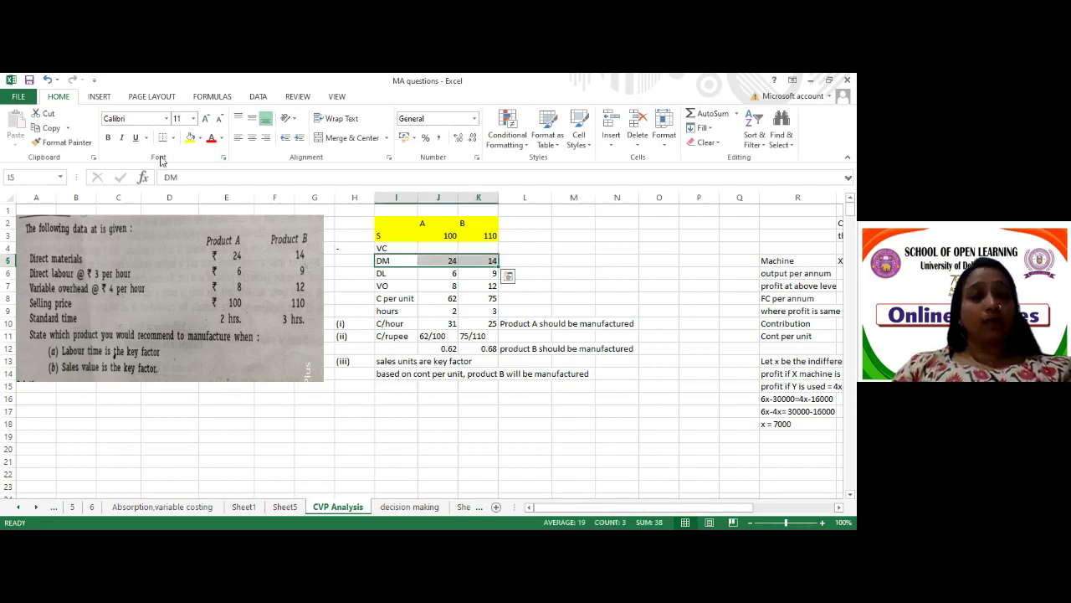
pyautogui.click(190, 138)
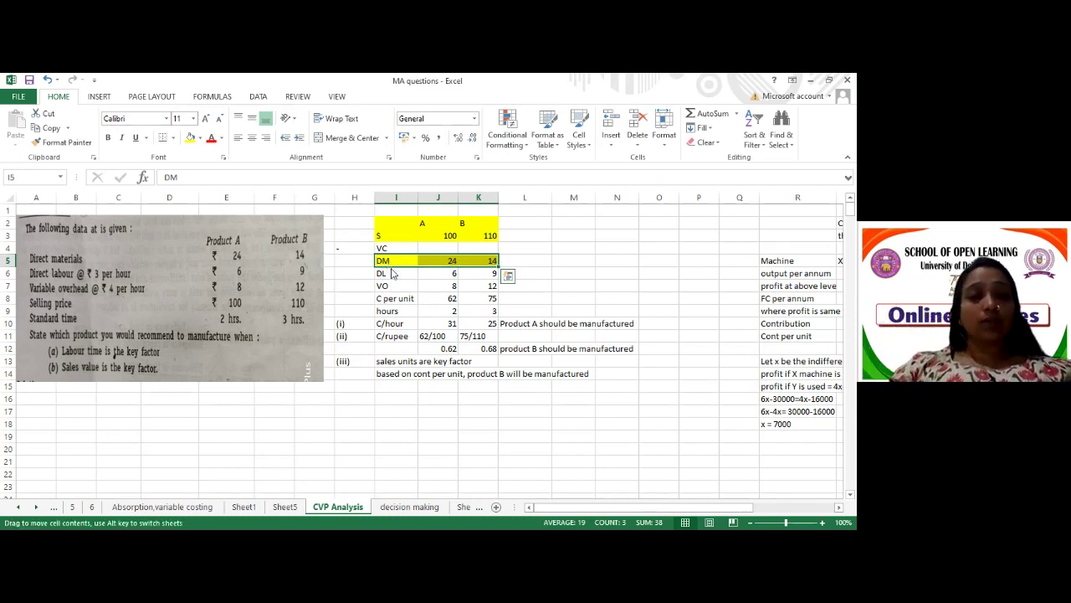
pyautogui.moveTo(391, 273); pyautogui.dragTo(481, 274)
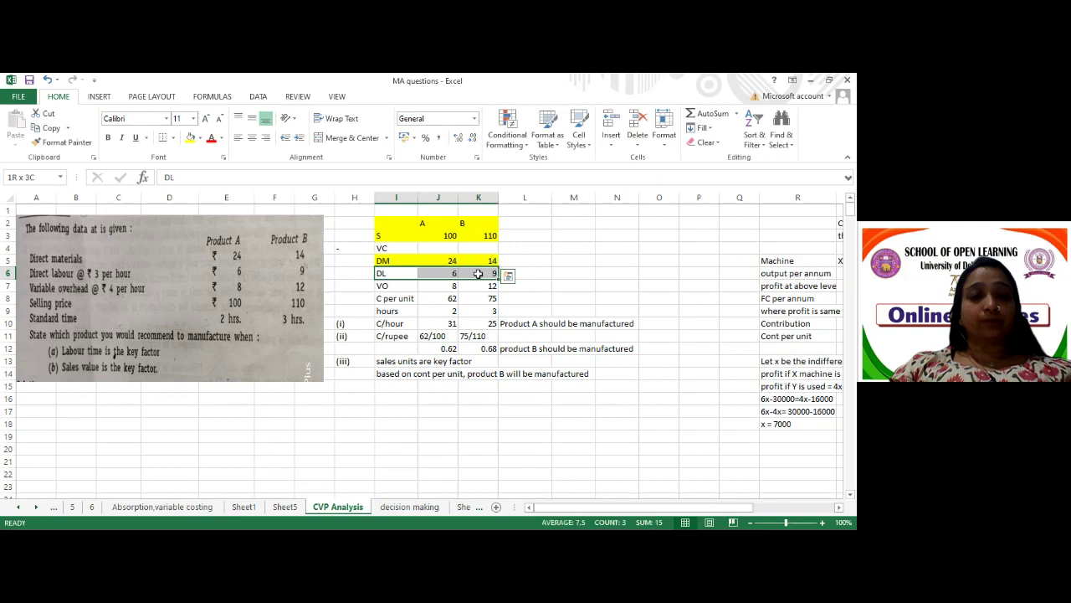
pyautogui.click(192, 138)
pyautogui.click(537, 234)
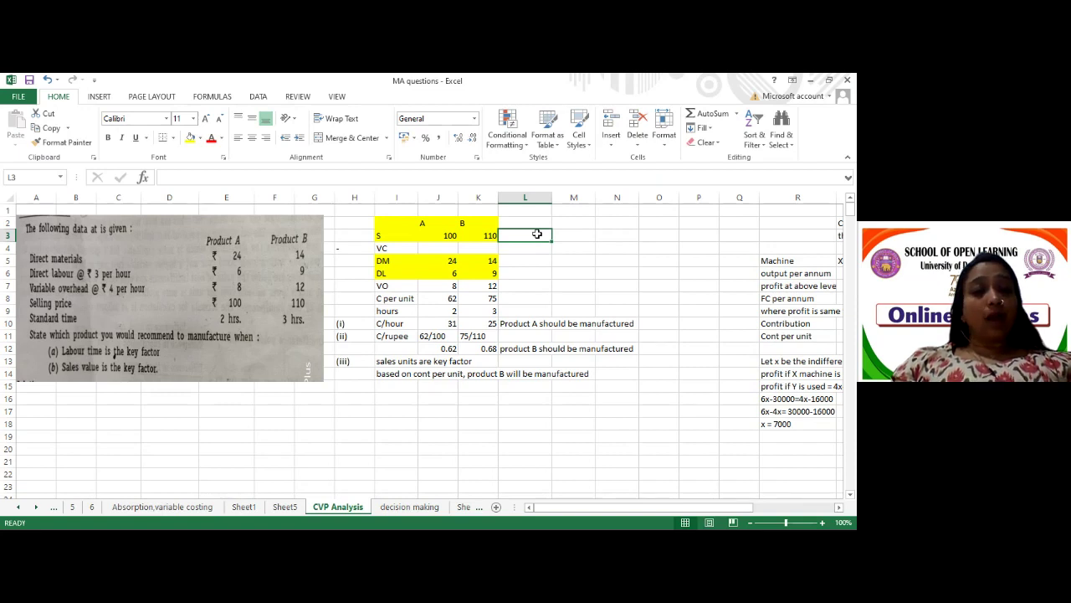
pyautogui.moveTo(408, 286); pyautogui.dragTo(469, 294)
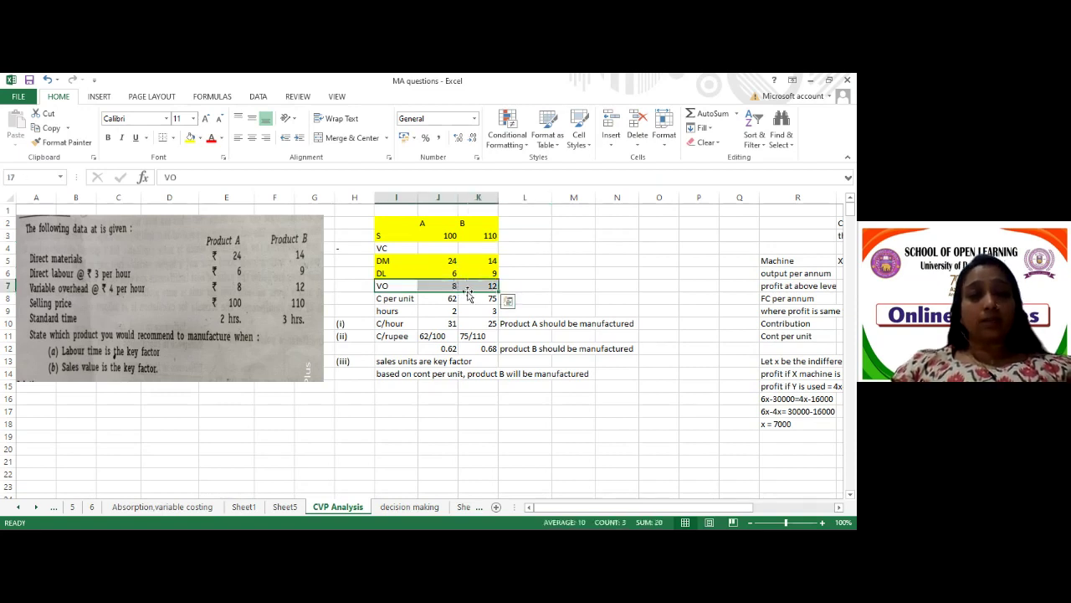
pyautogui.click(190, 137)
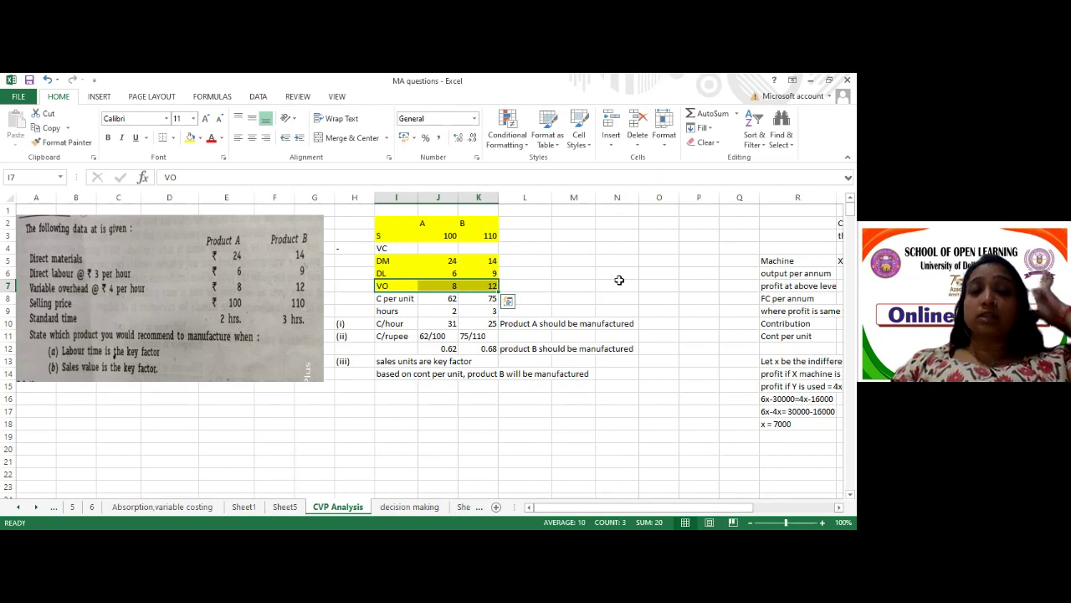
# - Fill the C per unit row for both products, cells I8:K8, with light green
pyautogui.moveTo(400, 298); pyautogui.dragTo(496, 298)
pyautogui.click(200, 139)
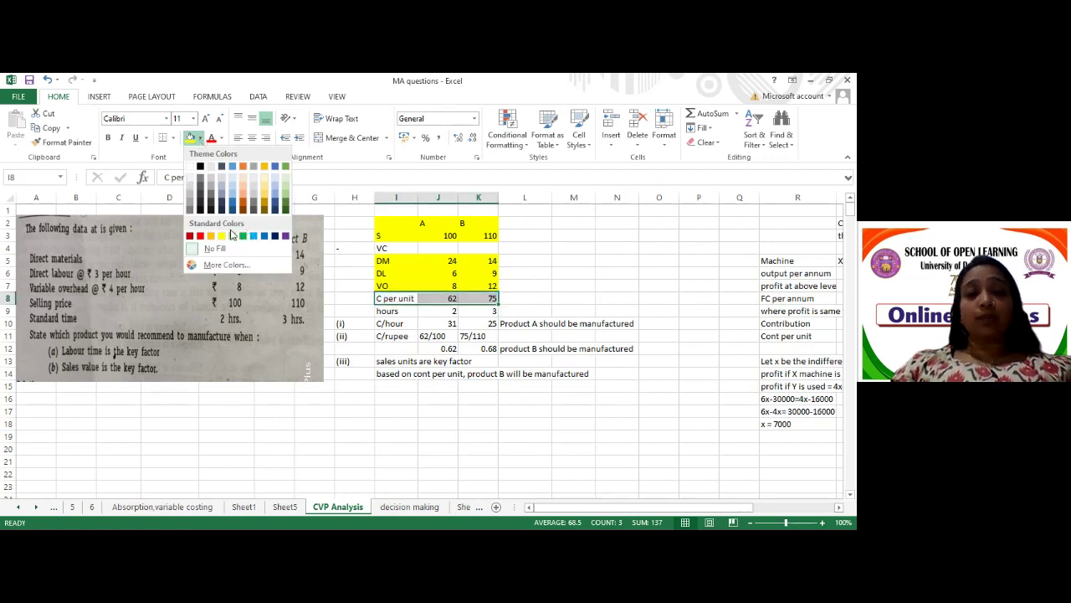
pyautogui.click(233, 236)
pyautogui.click(597, 297)
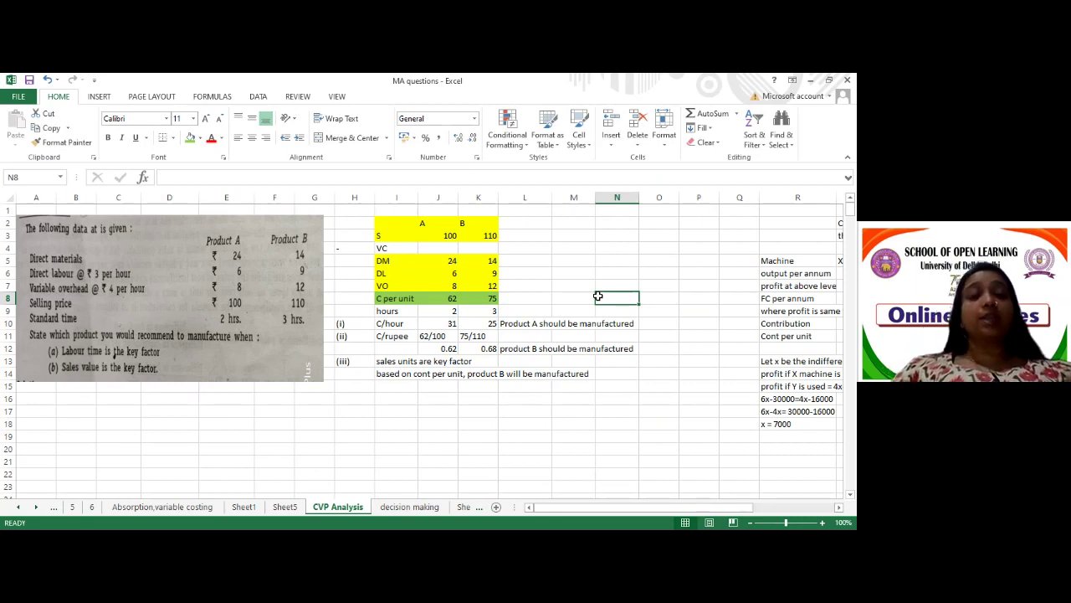
# - Fill the C/rupee calculation and its result row, cells I11:K12, with light green
pyautogui.moveTo(388, 337); pyautogui.dragTo(469, 350)
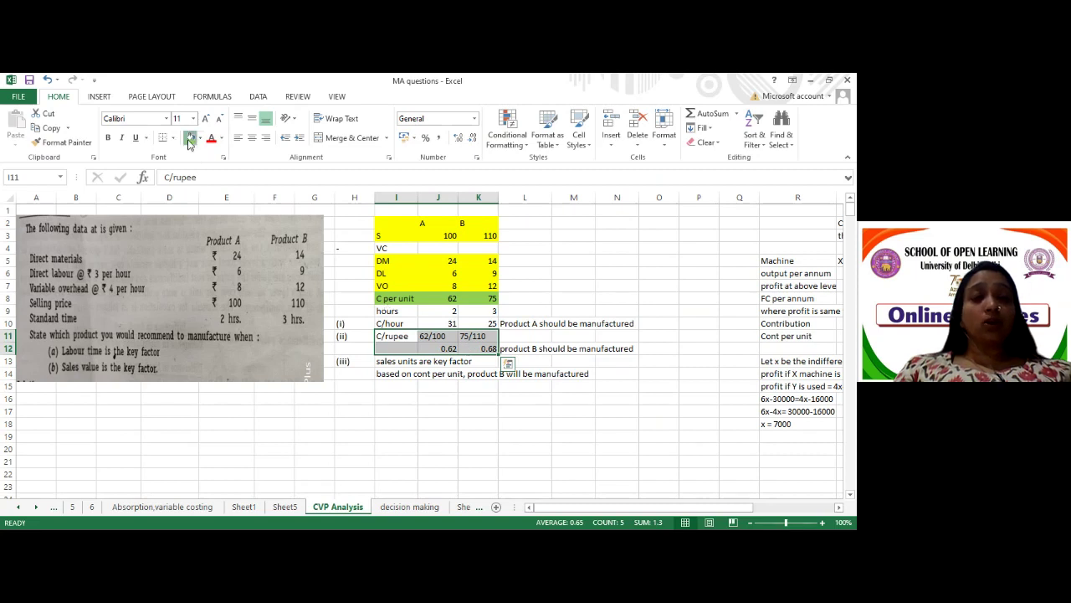
pyautogui.click(190, 139)
pyautogui.click(376, 408)
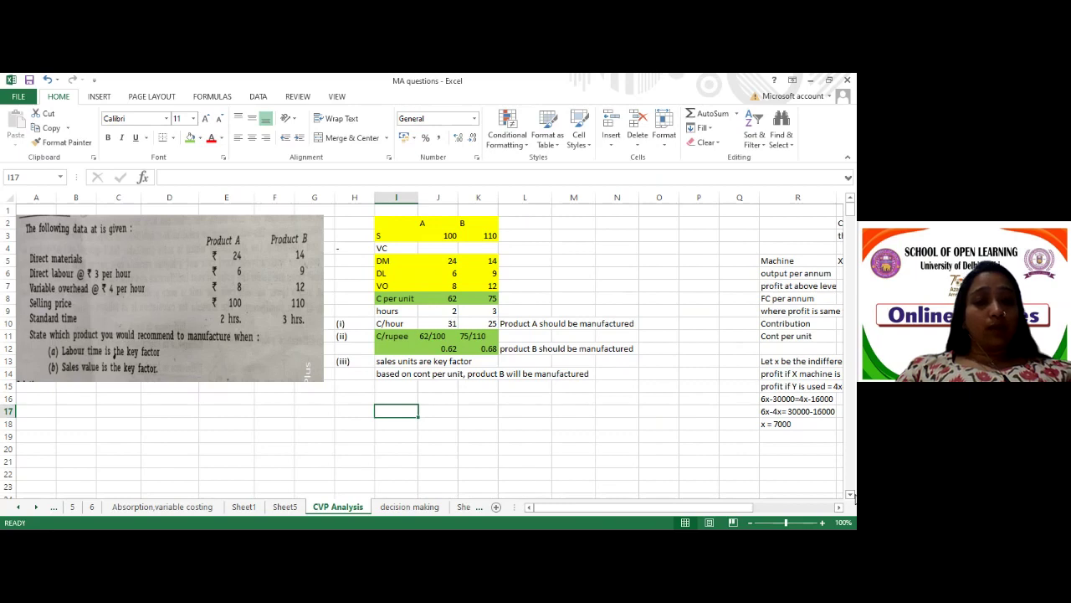
# - Close the workbook, saving the changes to MA questions.xlsx
pyautogui.scroll(-8, 853, 497)
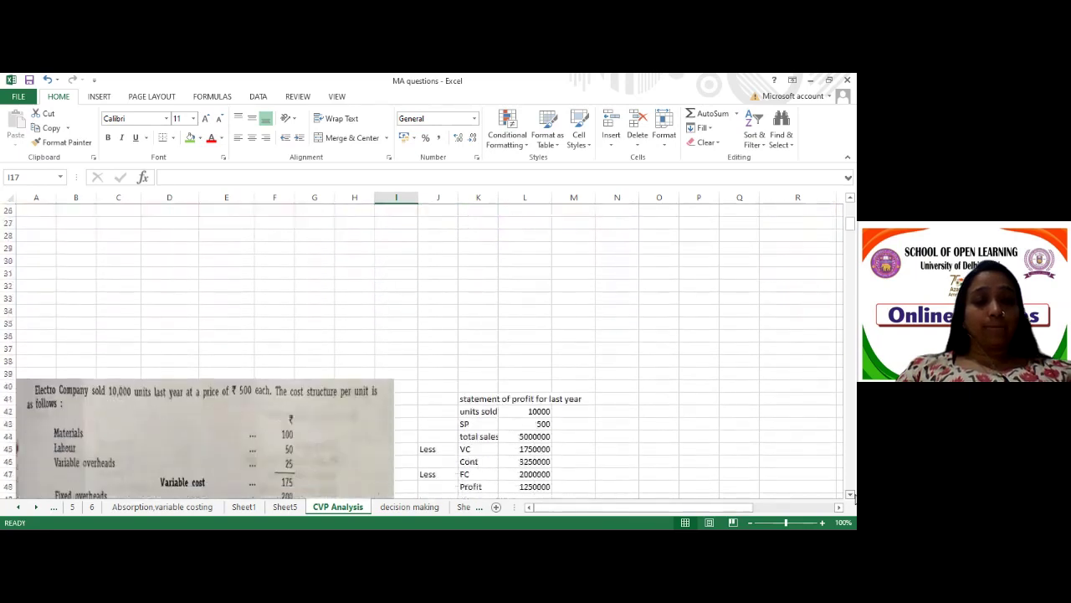
pyautogui.scroll(-4, 854, 497)
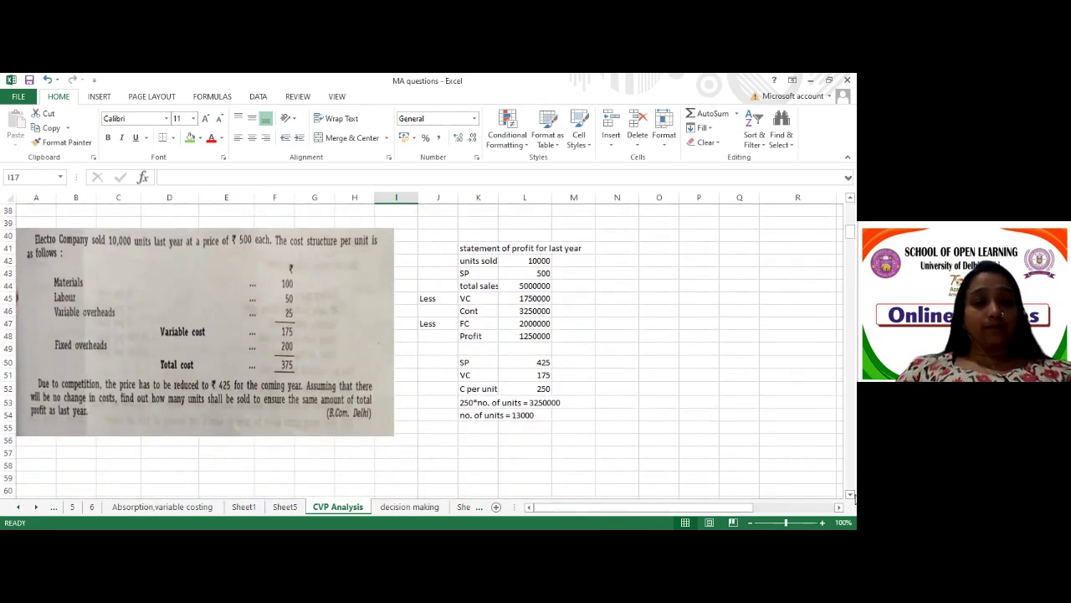
pyautogui.scroll(-1, 855, 497)
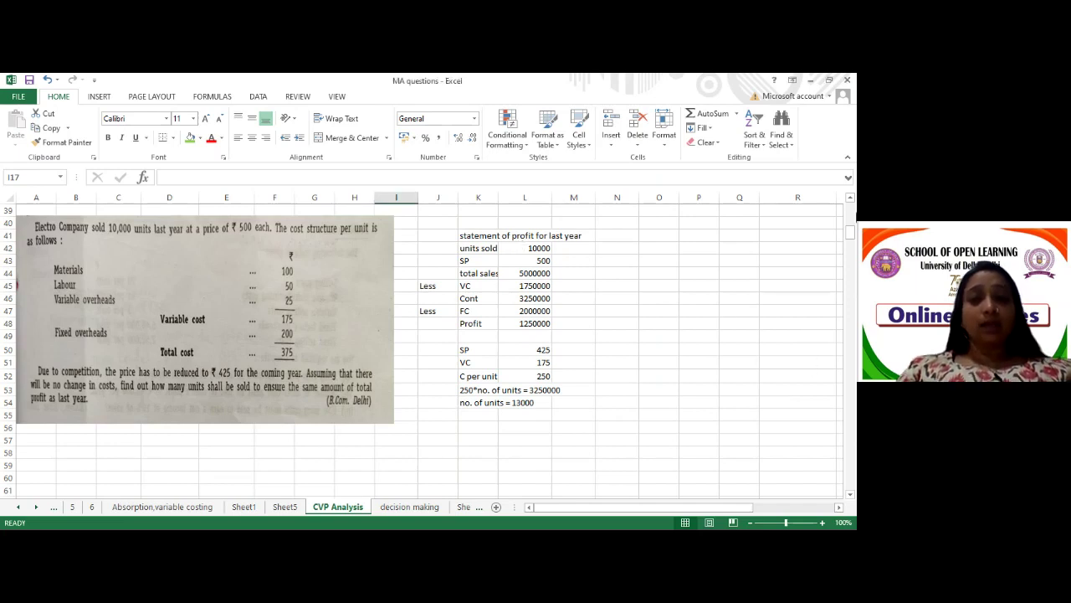
pyautogui.moveTo(850, 232); pyautogui.dragTo(850, 213)
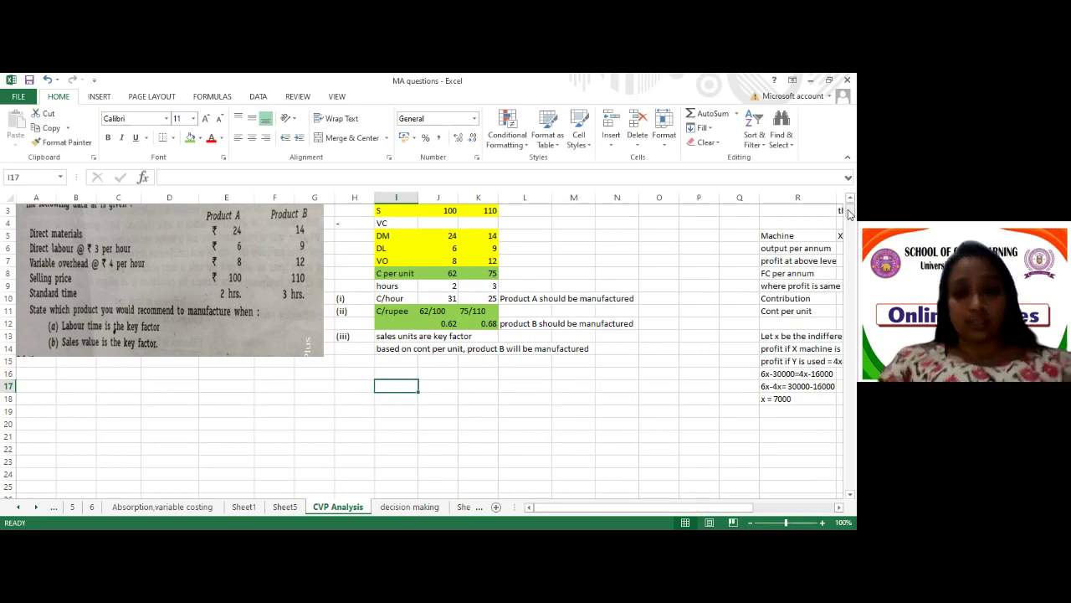
pyautogui.moveTo(849, 216)
pyautogui.mouseDown()
pyautogui.moveTo(849, 235)
pyautogui.moveTo(850, 214)
pyautogui.mouseUp()
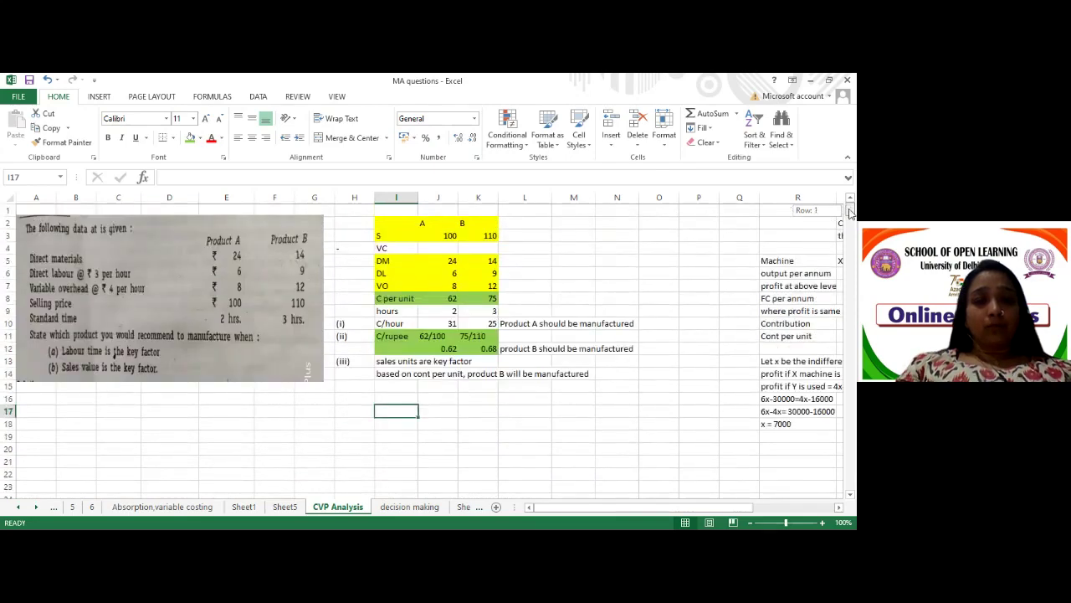
pyautogui.moveTo(849, 213); pyautogui.dragTo(849, 231)
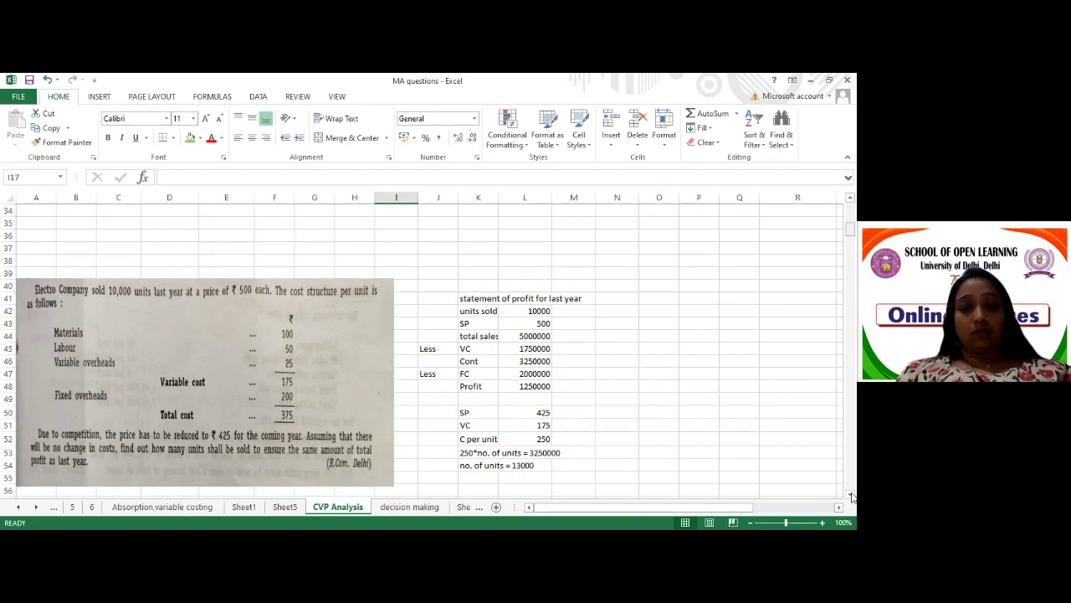
pyautogui.click(845, 78)
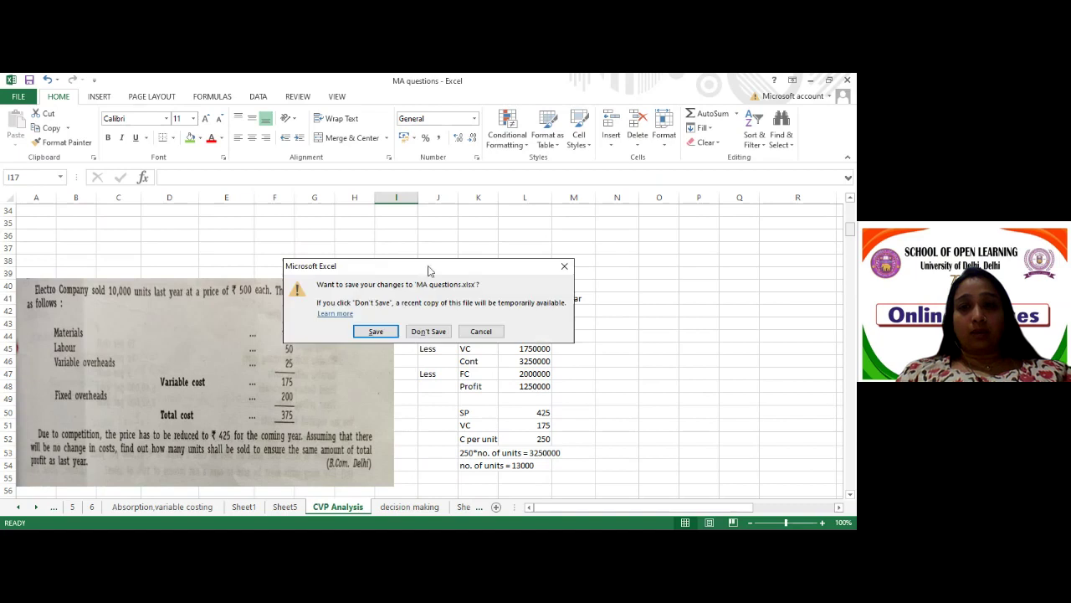
pyautogui.click(387, 332)
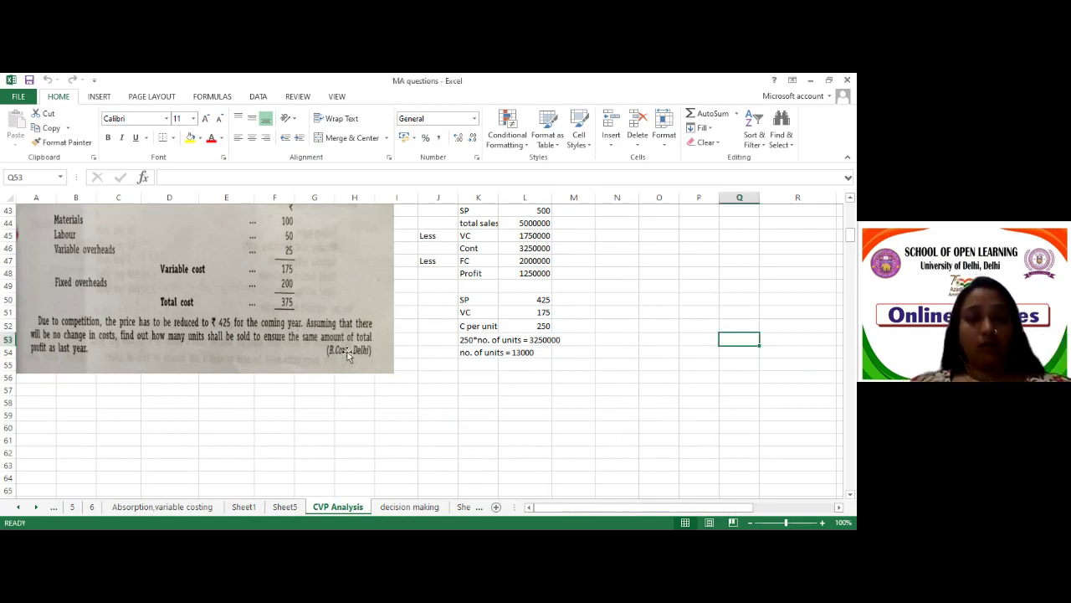
# - Highlight the total sales row in last year's profit statement, cells K44:L44, in yellow
pyautogui.click(658, 402)
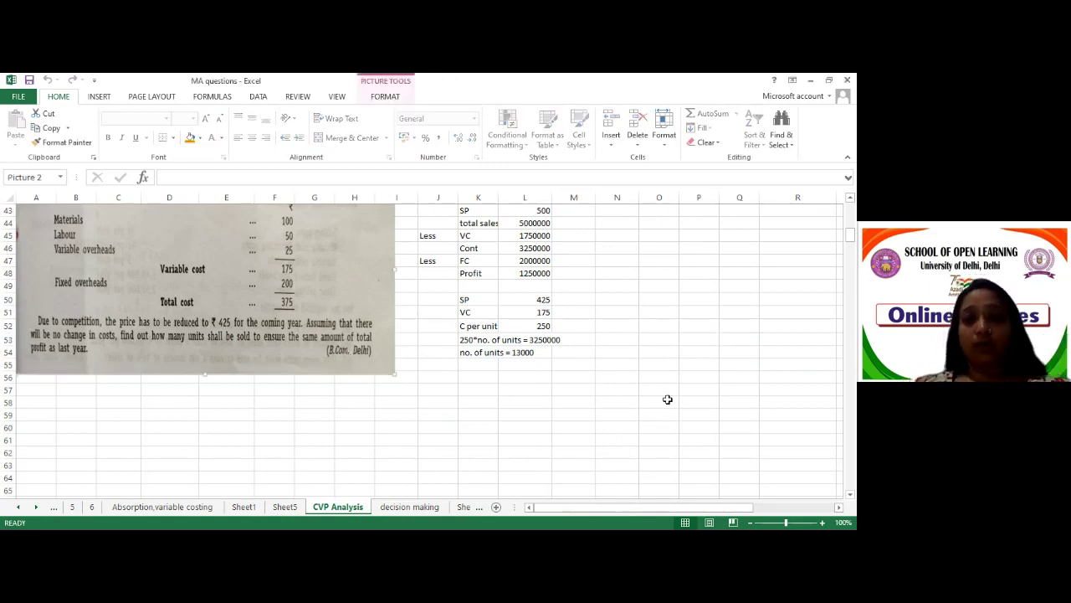
pyautogui.scroll(1, 851, 207)
pyautogui.click(851, 204)
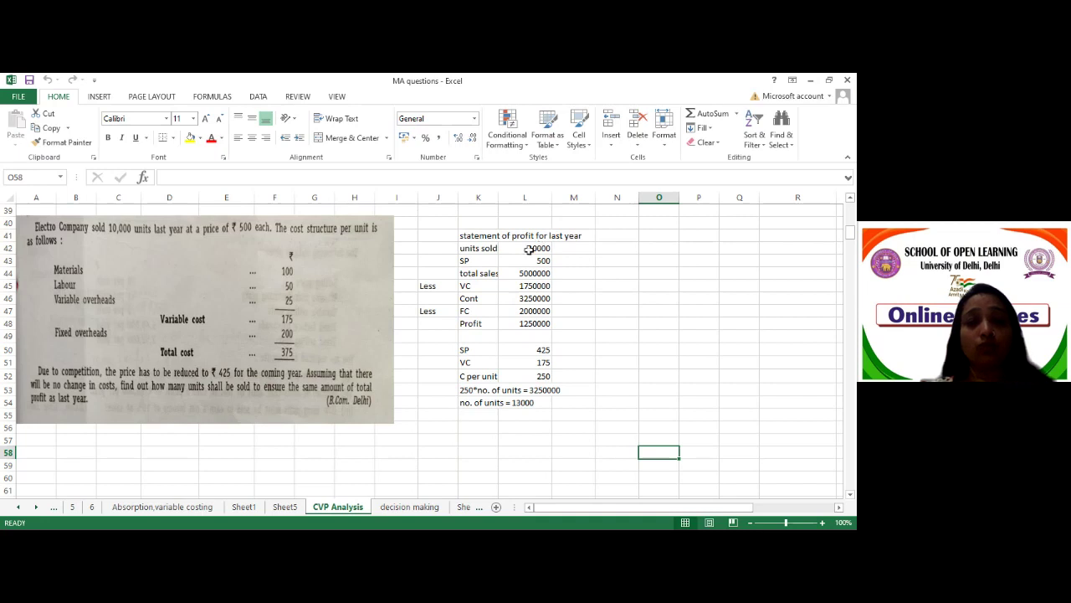
pyautogui.click(494, 273)
pyautogui.moveTo(494, 273); pyautogui.dragTo(512, 275)
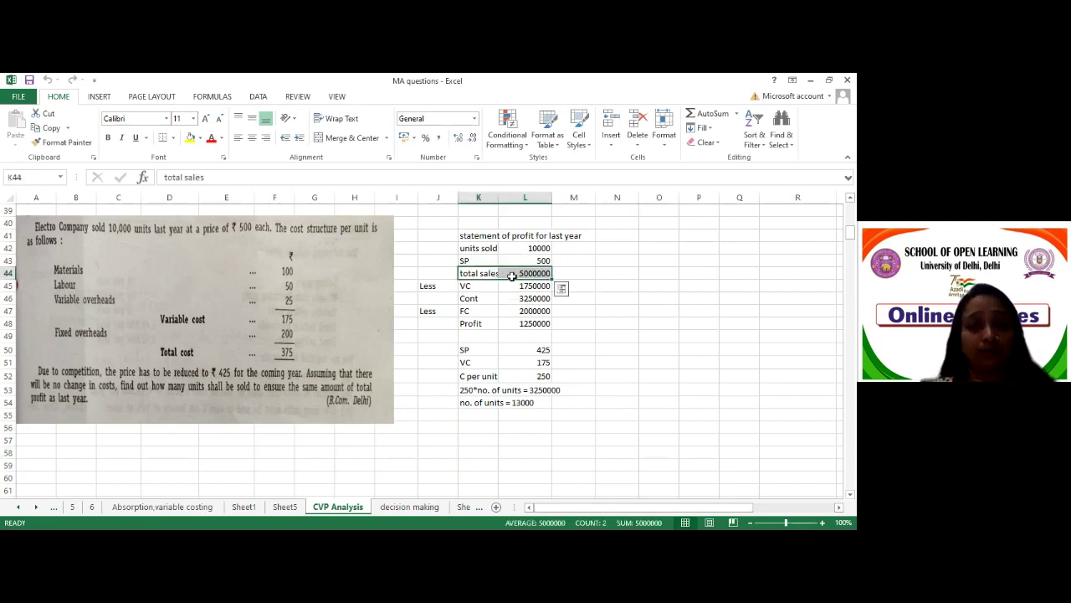
pyautogui.click(191, 138)
pyautogui.click(613, 333)
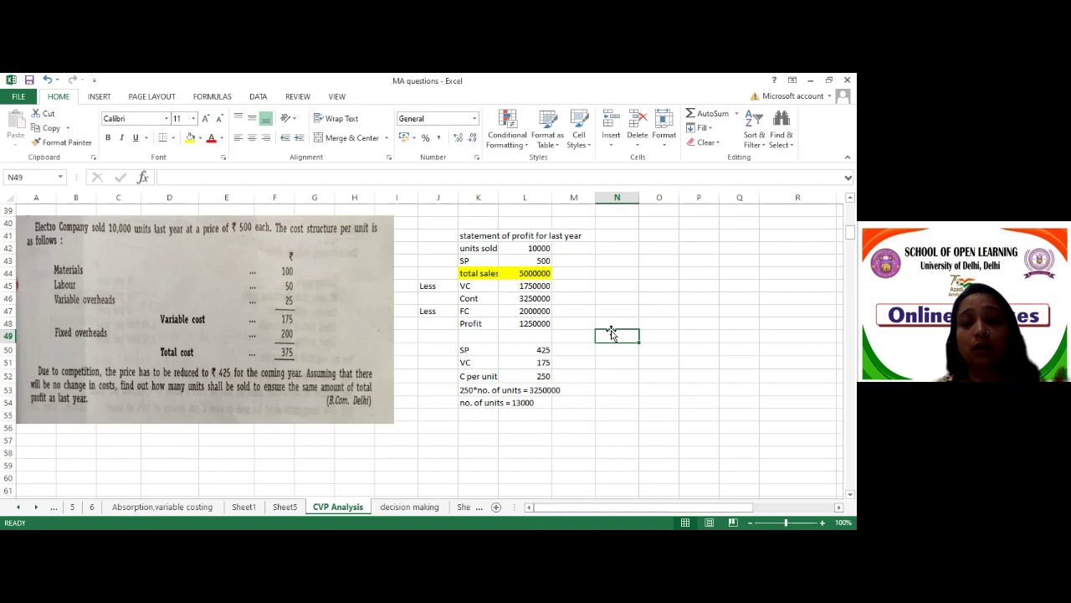
# - Fill the VC, Cont, FC and Profit rows of last year's profit statement, cells K45:L48, with yellow
pyautogui.click(541, 287)
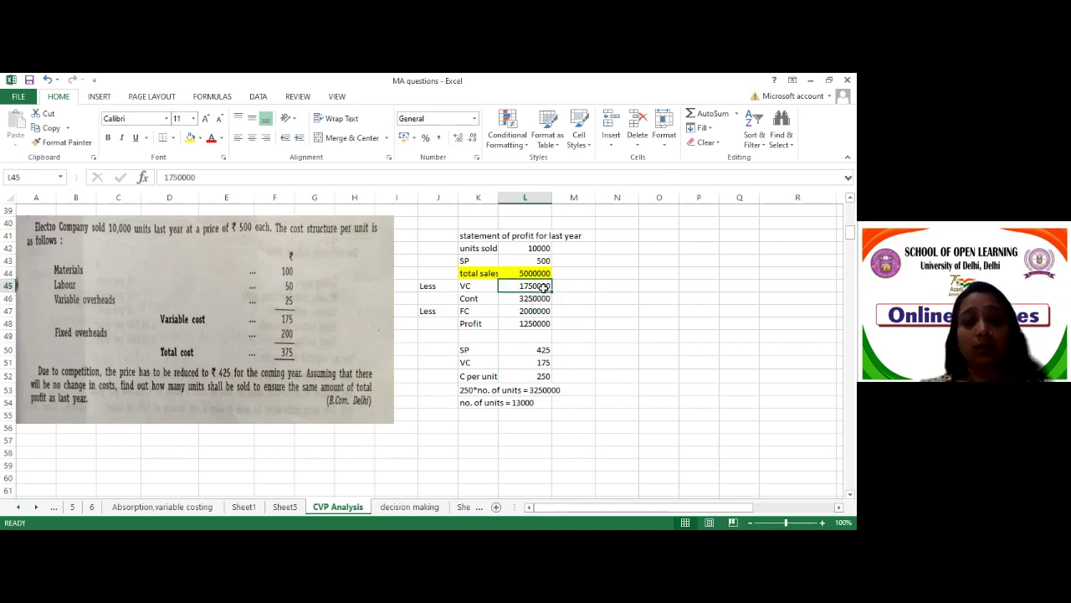
pyautogui.moveTo(473, 287); pyautogui.dragTo(511, 286)
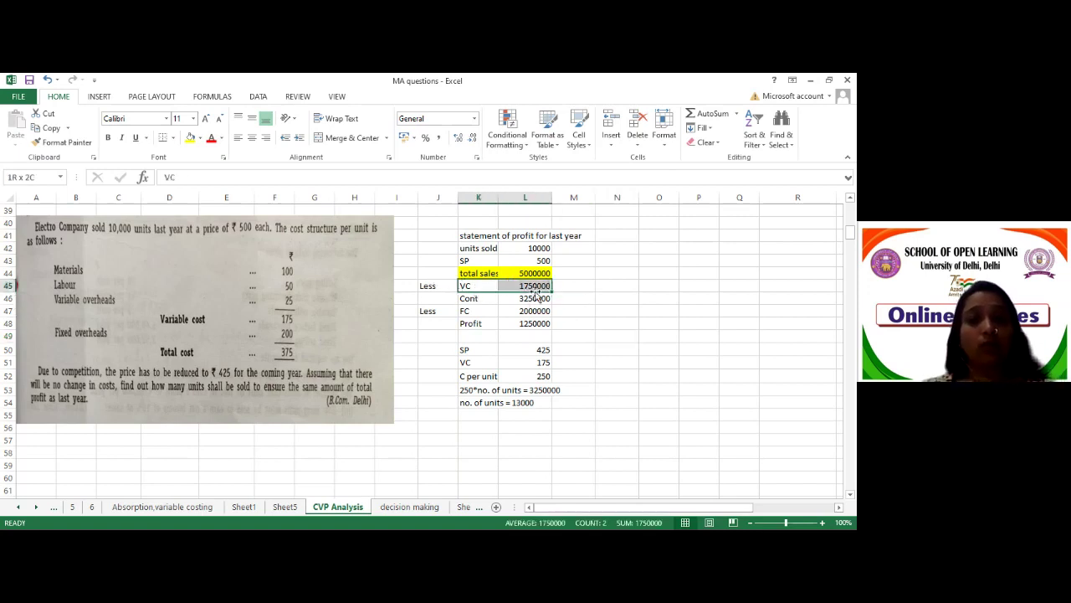
pyautogui.click(191, 139)
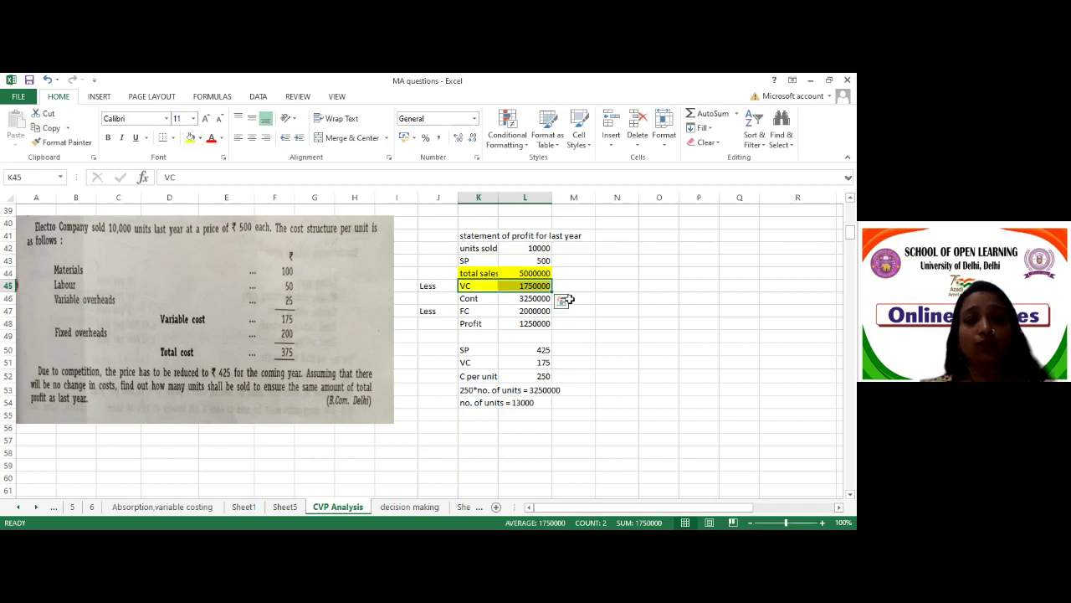
pyautogui.click(603, 303)
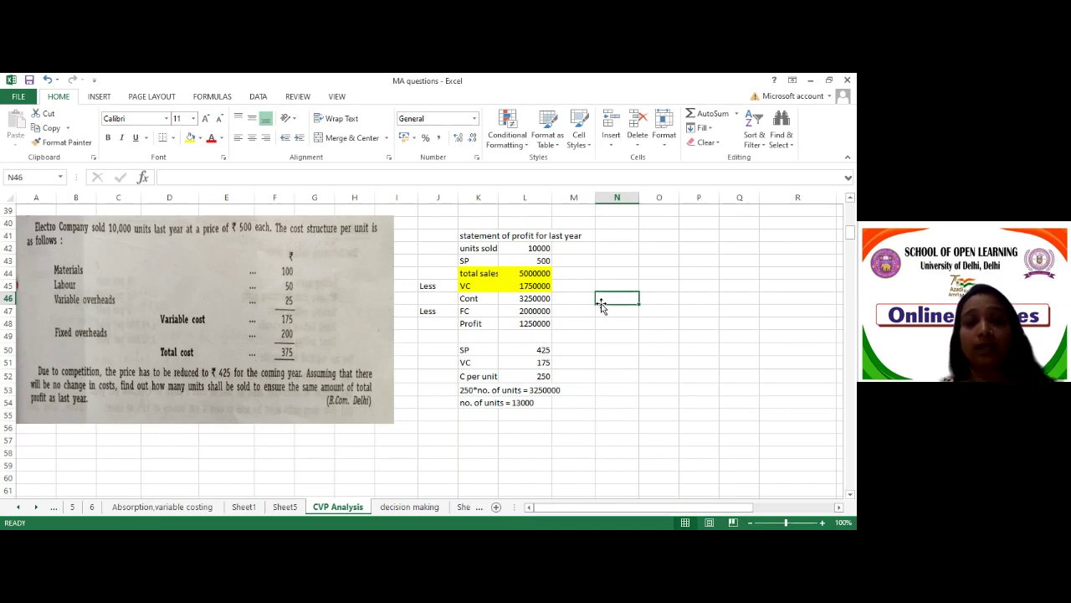
pyautogui.moveTo(494, 299); pyautogui.dragTo(538, 332)
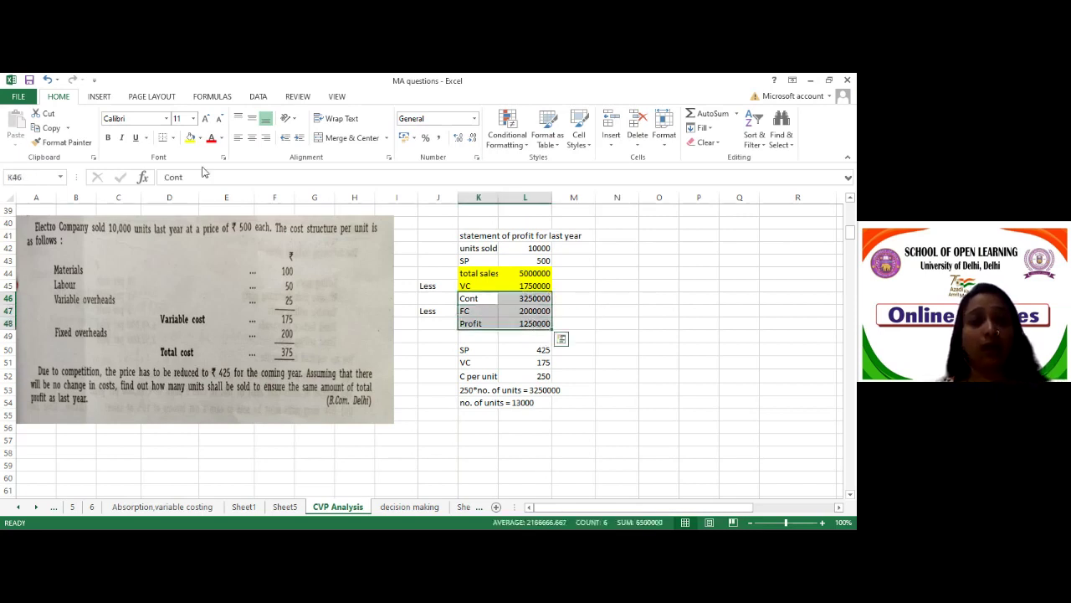
pyautogui.click(190, 137)
pyautogui.click(633, 300)
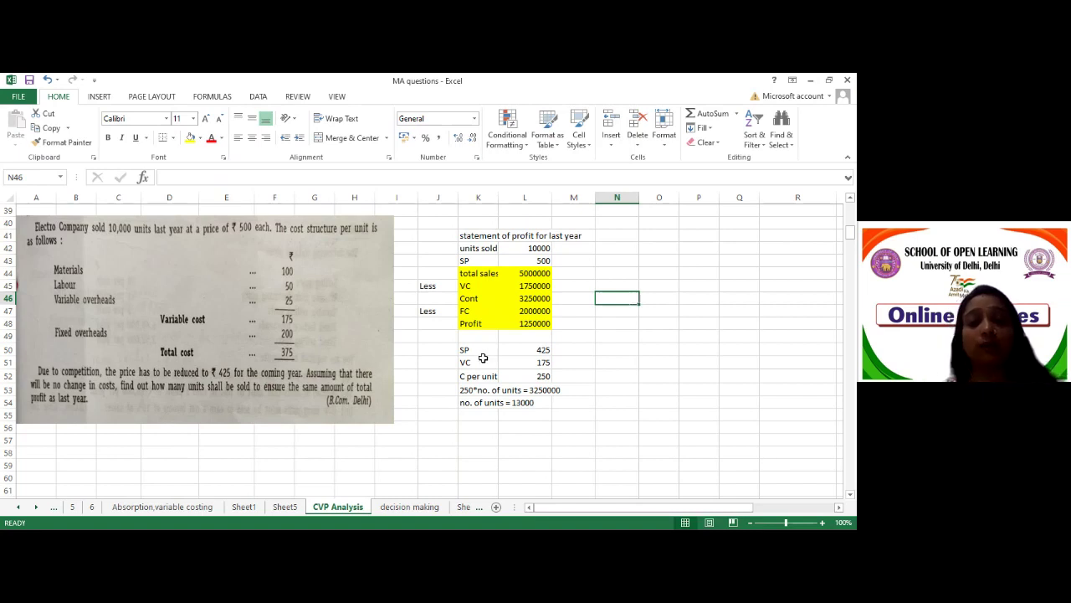
# - Highlight the coming year's SP, VC and C per unit rows, cells K50:L52, in yellow
pyautogui.moveTo(479, 351); pyautogui.dragTo(525, 349)
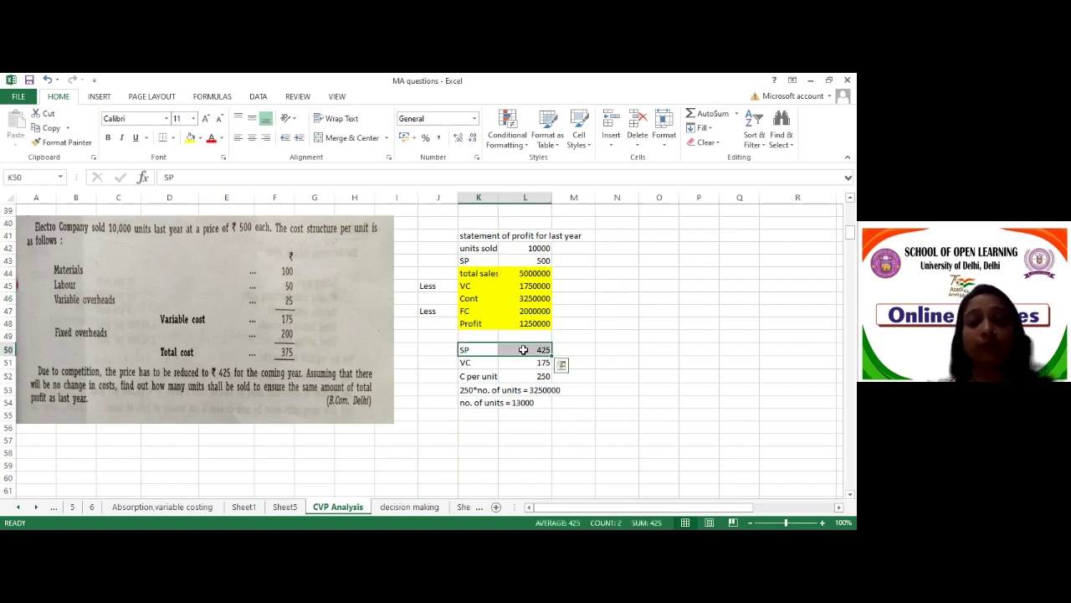
pyautogui.click(190, 138)
pyautogui.click(661, 333)
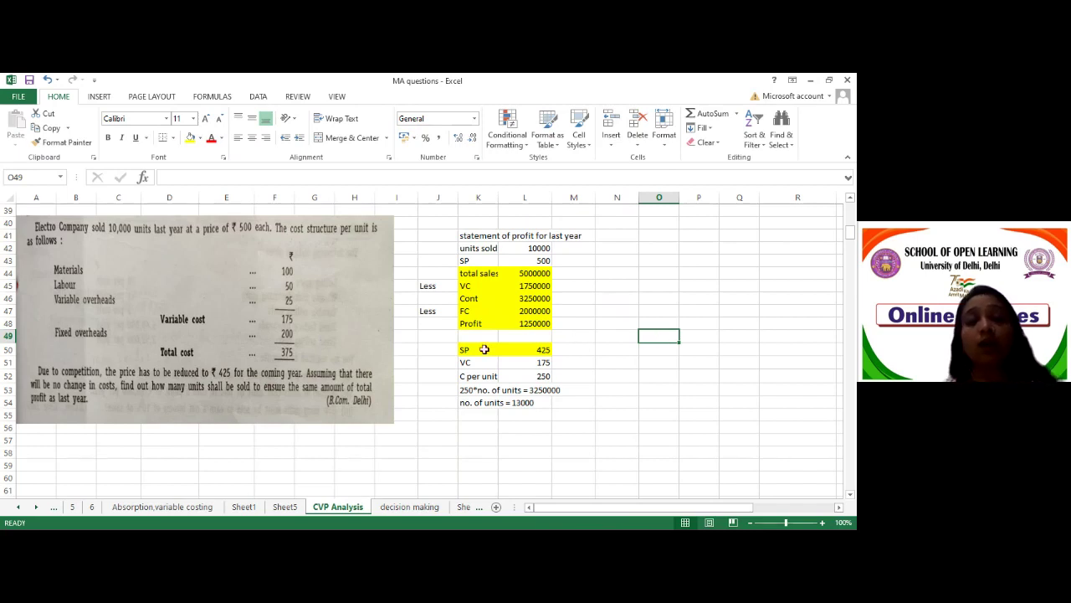
pyautogui.moveTo(482, 362); pyautogui.dragTo(513, 373)
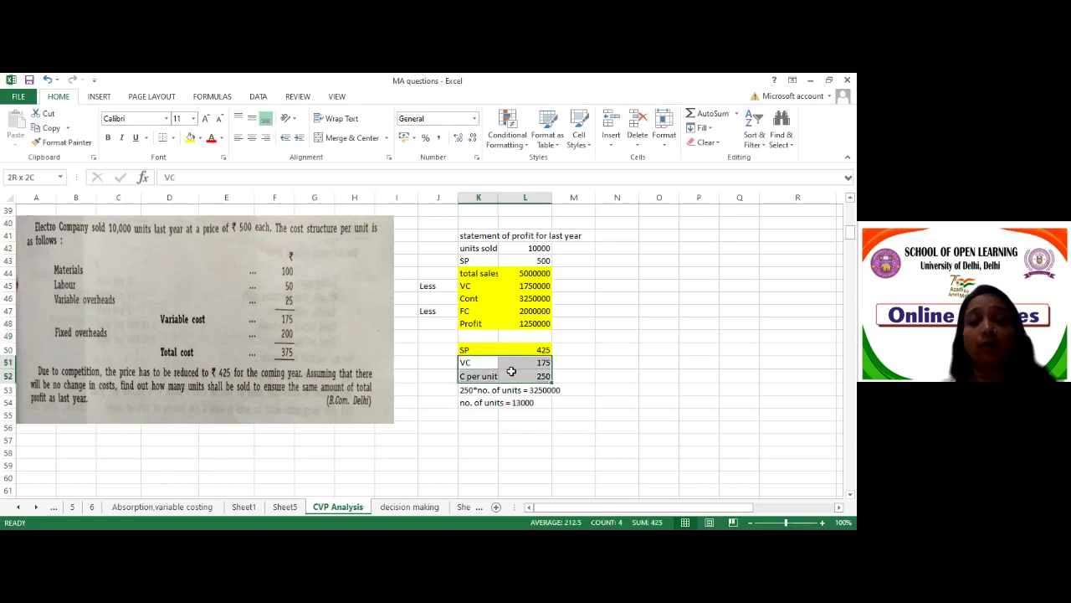
pyautogui.click(190, 137)
pyautogui.click(632, 321)
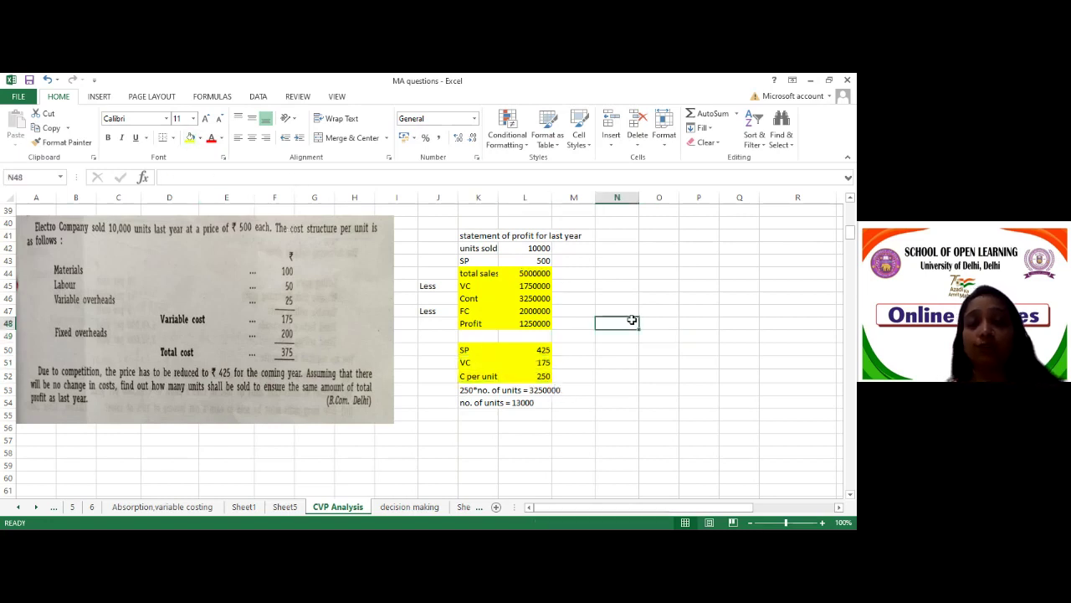
# - Enter 325 in cell M46, beside the Cont row of last year's profit statement
pyautogui.click(586, 297)
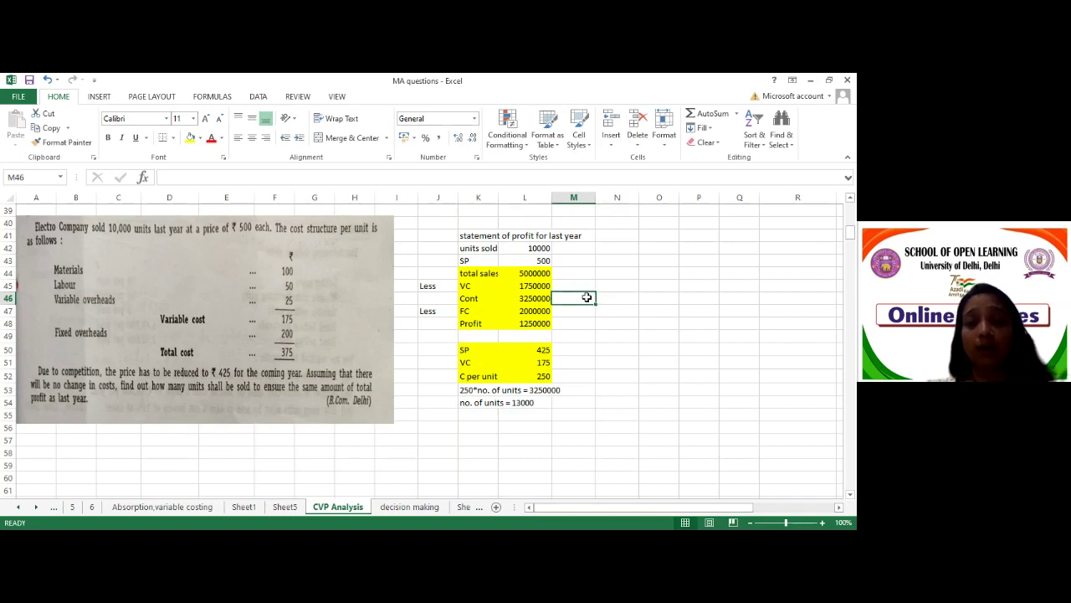
pyautogui.write('325')
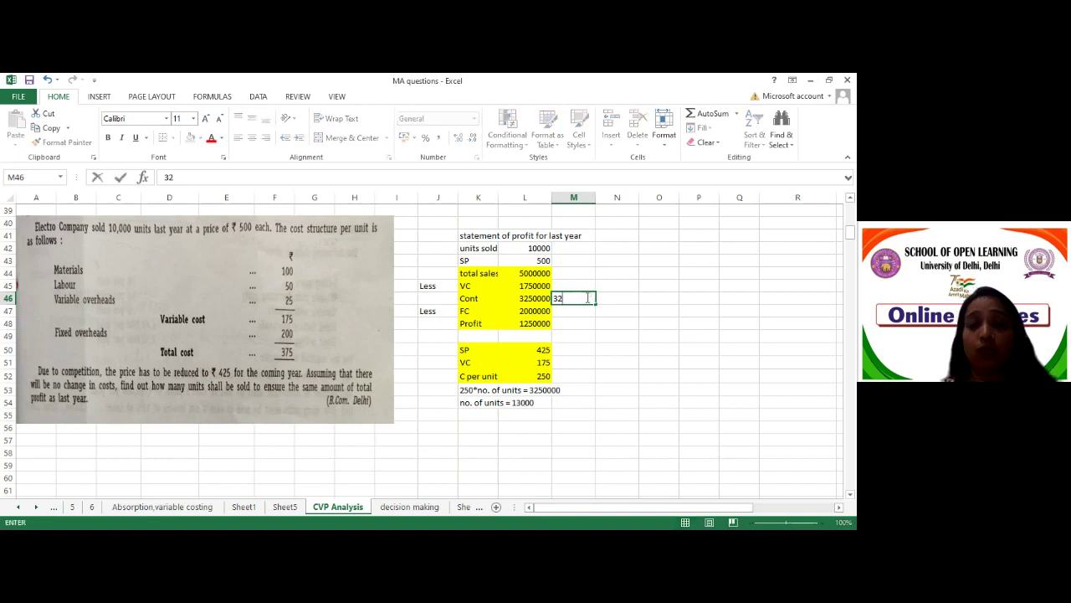
pyautogui.click(636, 321)
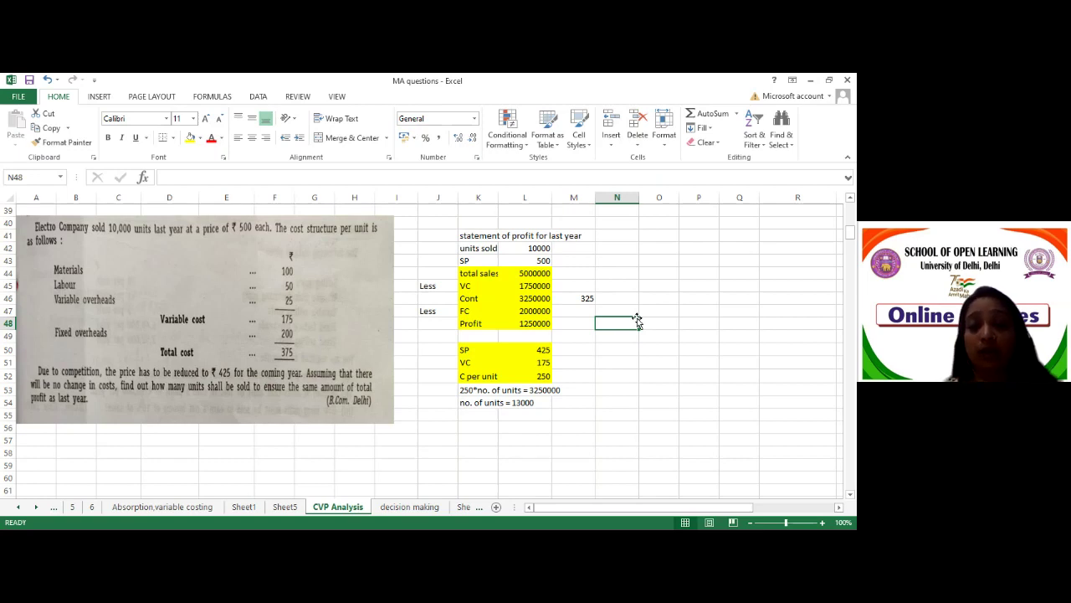
pyautogui.click(542, 376)
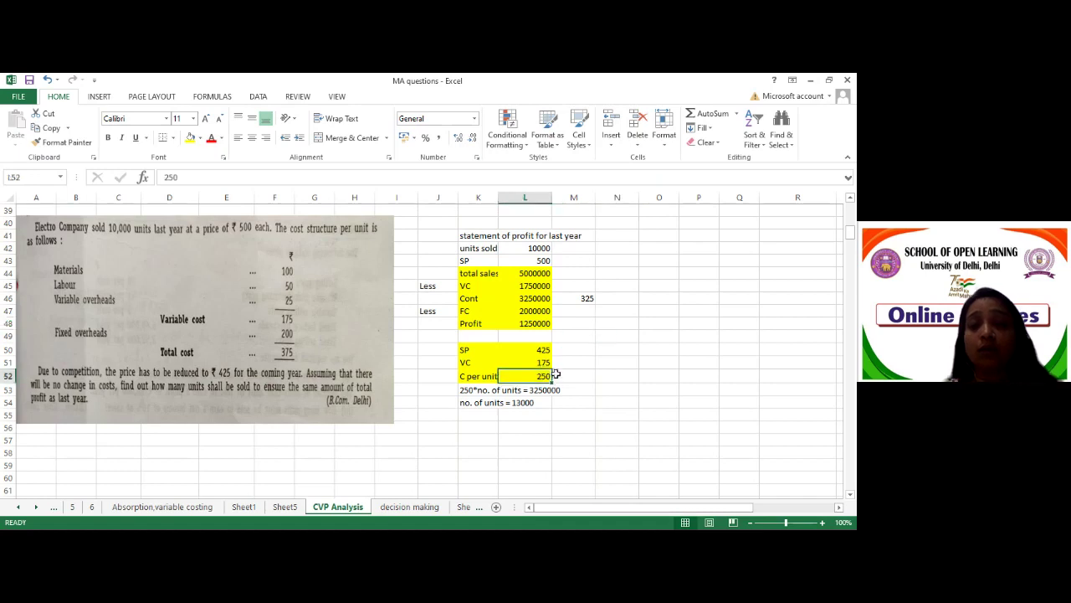
pyautogui.click(717, 393)
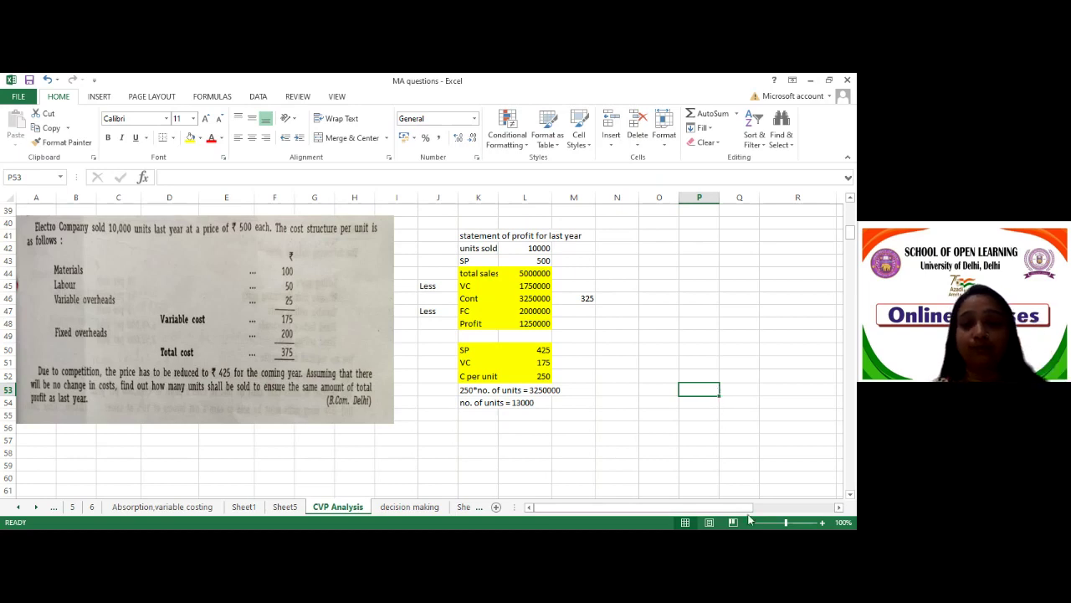
# - Highlight the P, Q, R heading and SP rows of the ABC Ltd. solution, cells L74:O75, in yellow
pyautogui.click(850, 495)
pyautogui.click(850, 495)
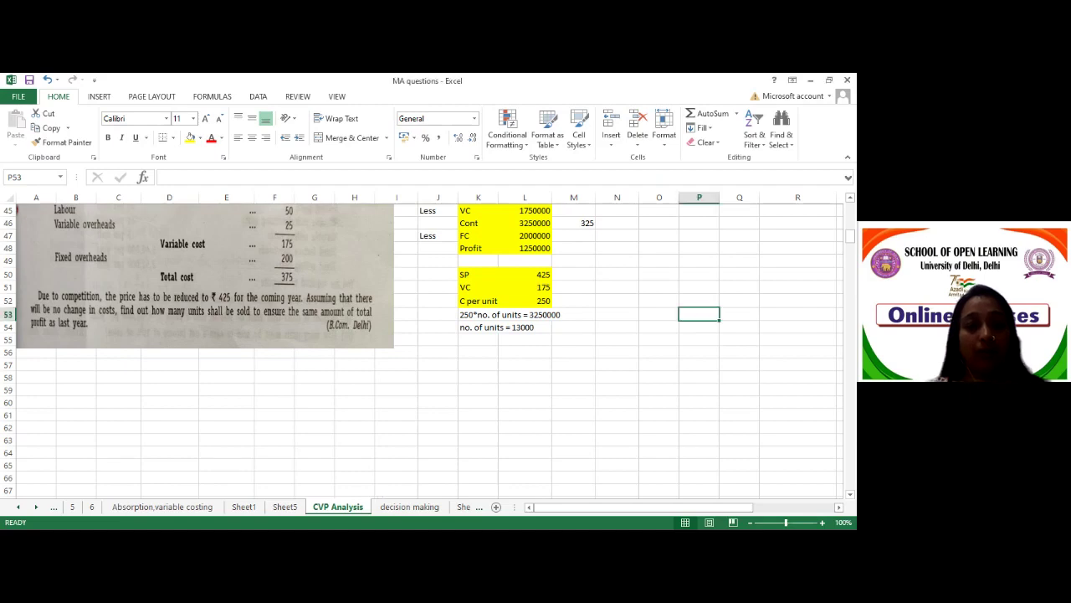
pyautogui.click(850, 494)
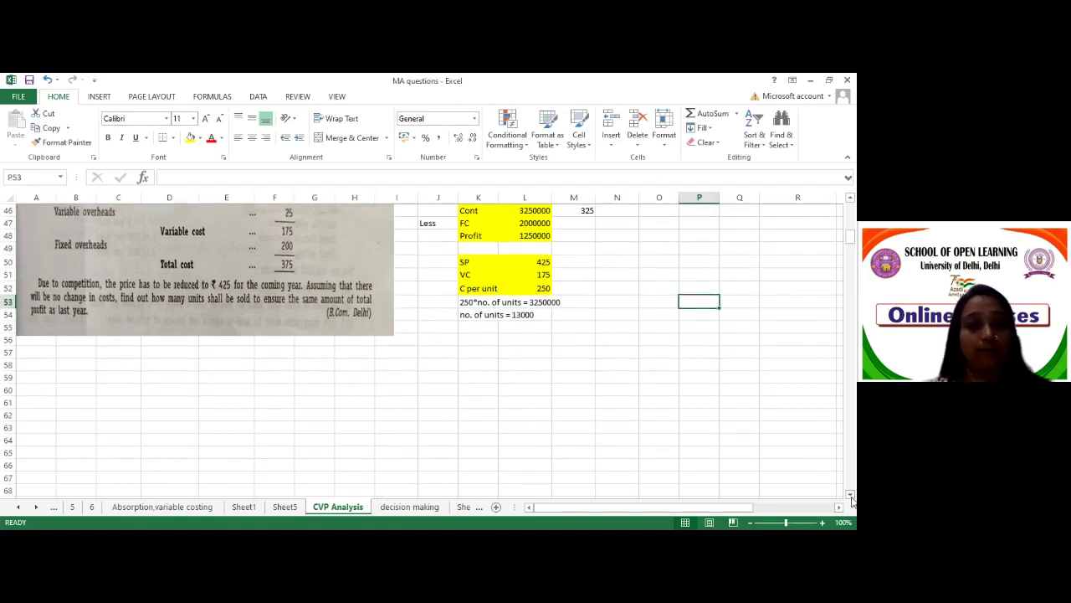
pyautogui.moveTo(851, 494); pyautogui.dragTo(850, 496)
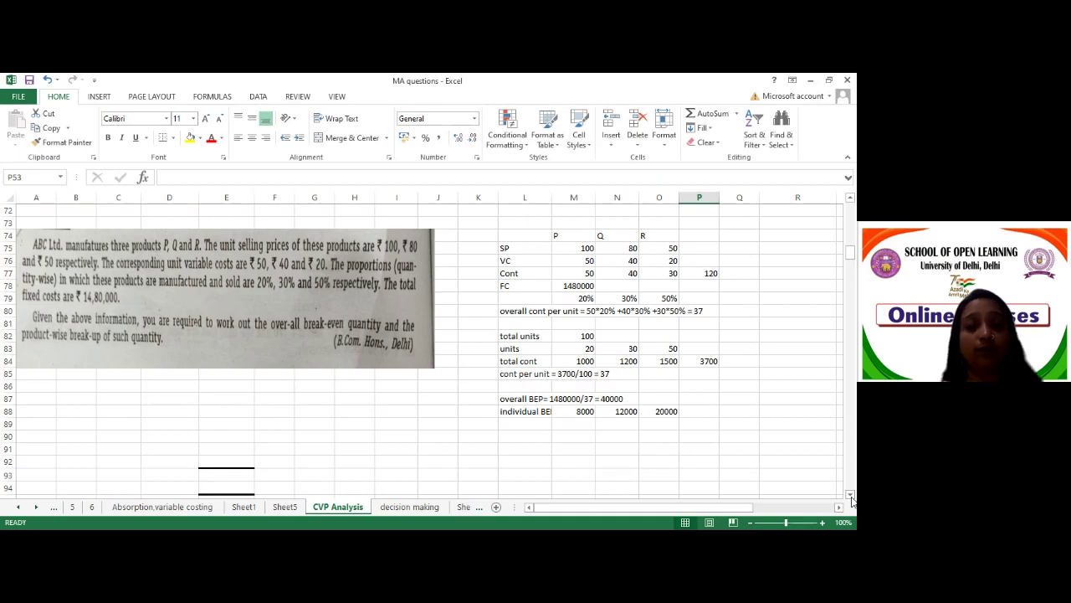
pyautogui.moveTo(517, 243); pyautogui.dragTo(675, 247)
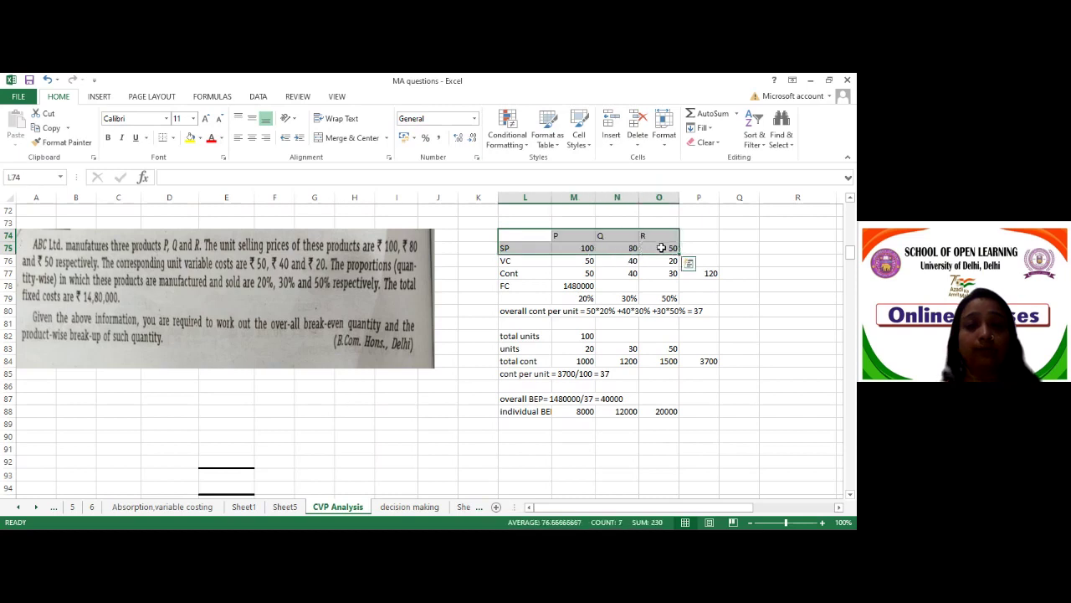
pyautogui.click(190, 138)
pyautogui.click(490, 412)
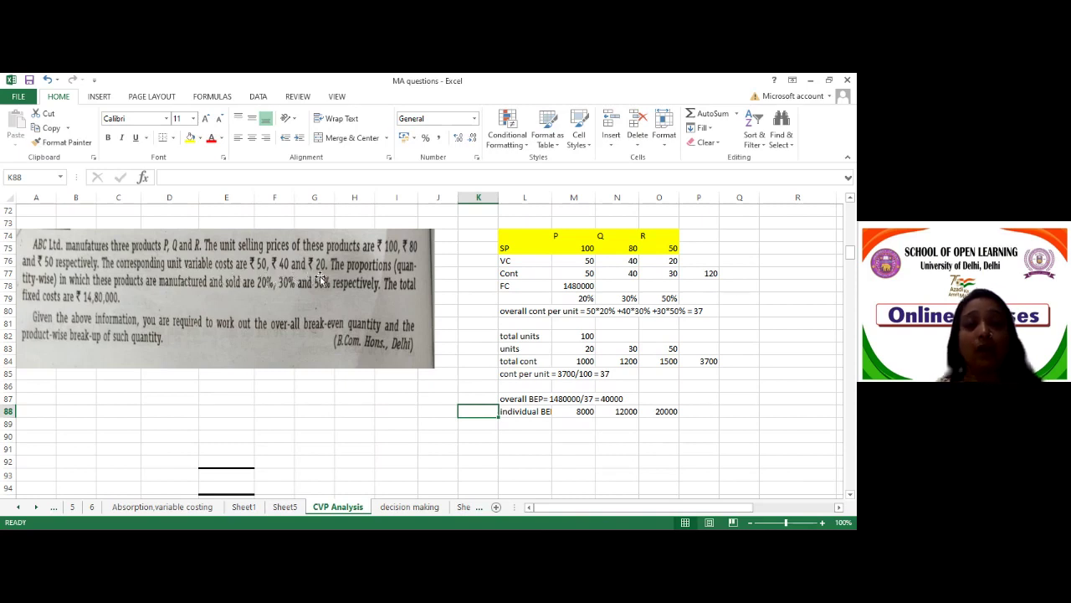
# - Fill the VC and Cont rows for products P, Q and R, cells L76:O77, with yellow
pyautogui.moveTo(518, 260); pyautogui.dragTo(649, 260)
pyautogui.click(190, 137)
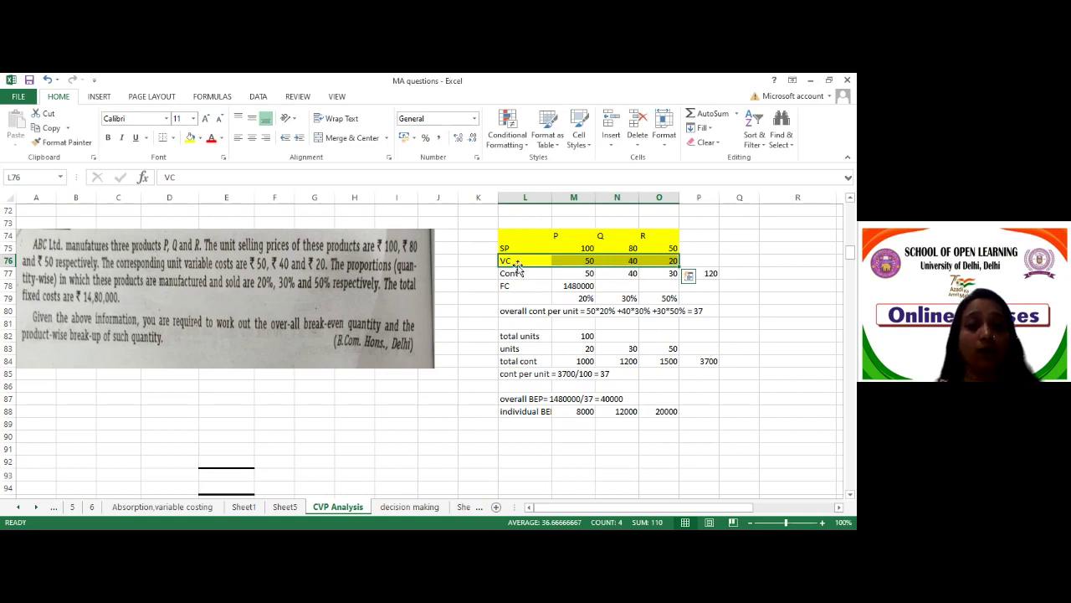
pyautogui.moveTo(517, 272); pyautogui.dragTo(669, 273)
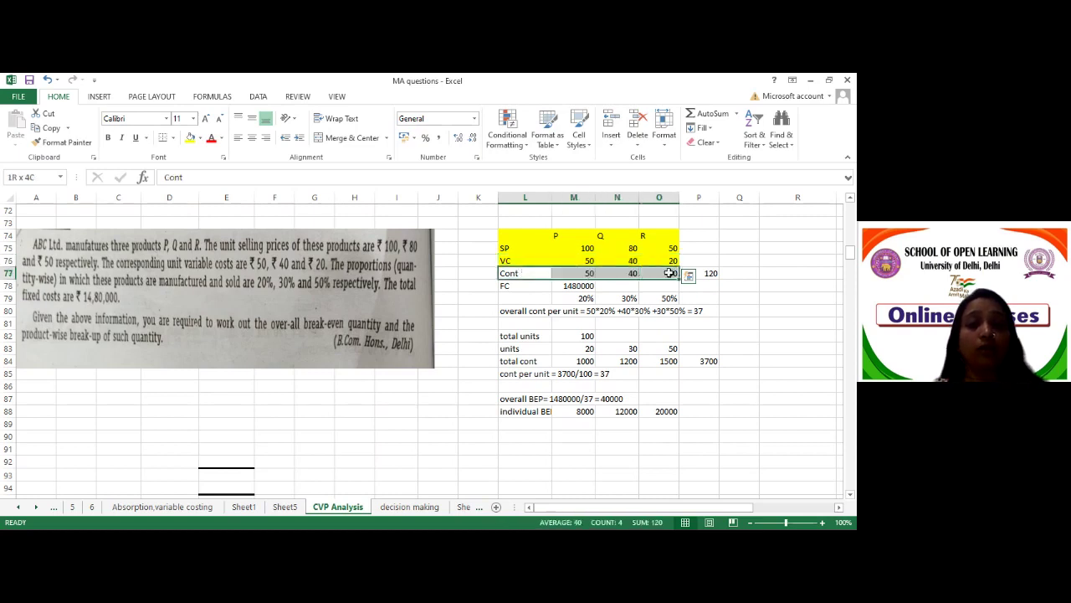
pyautogui.click(190, 138)
pyautogui.click(439, 411)
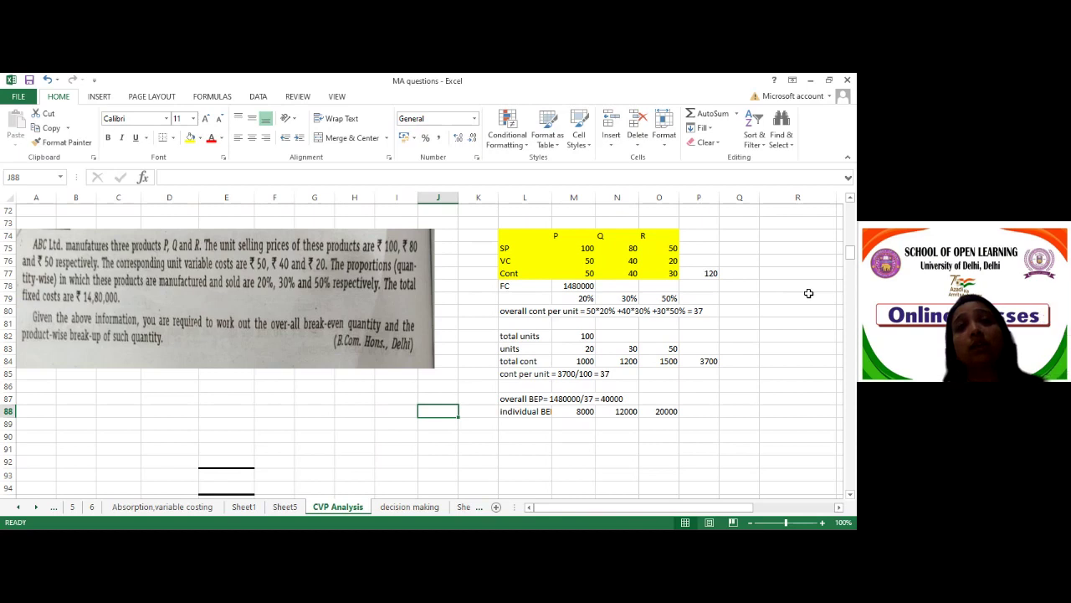
# - Highlight the product proportions in M79:O79 and the FC row in L78:M78 in yellow
pyautogui.scroll(11, 636, 321)
pyautogui.click(636, 321)
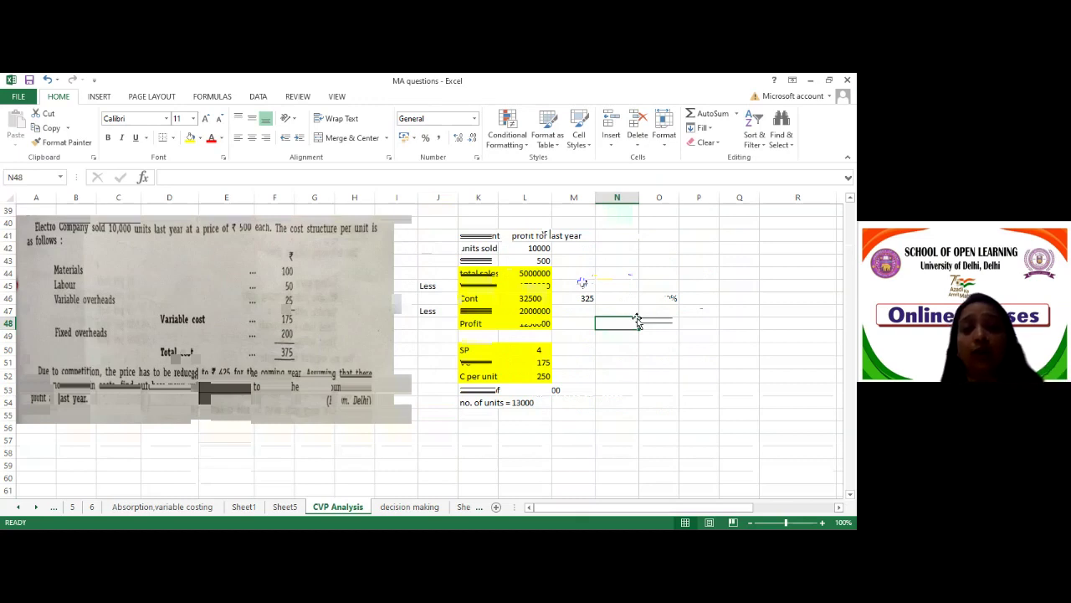
pyautogui.moveTo(576, 298); pyautogui.dragTo(661, 298)
pyautogui.click(190, 137)
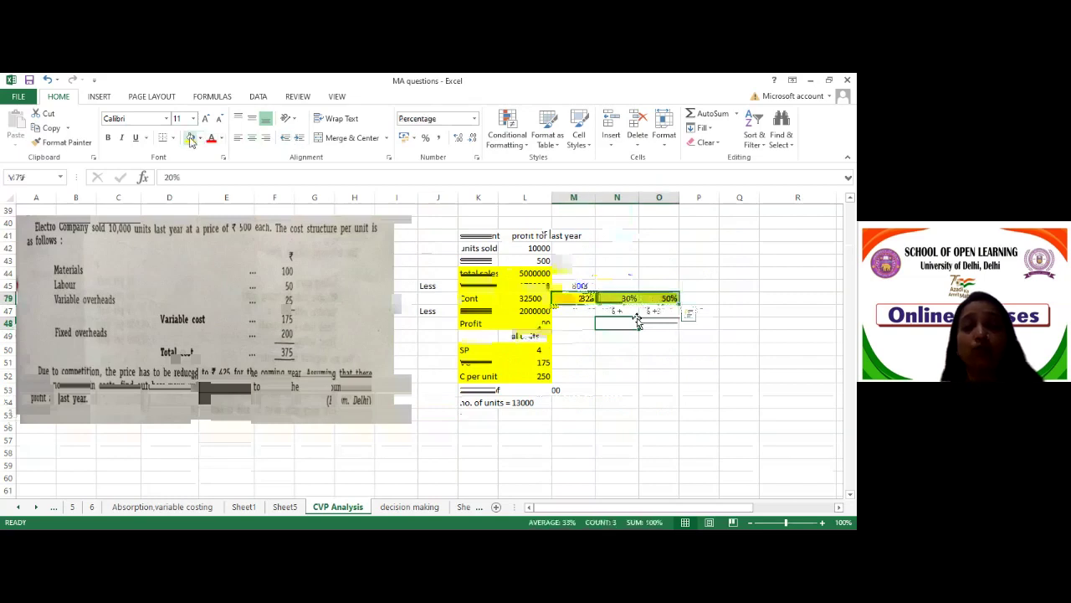
pyautogui.moveTo(525, 286); pyautogui.dragTo(573, 285)
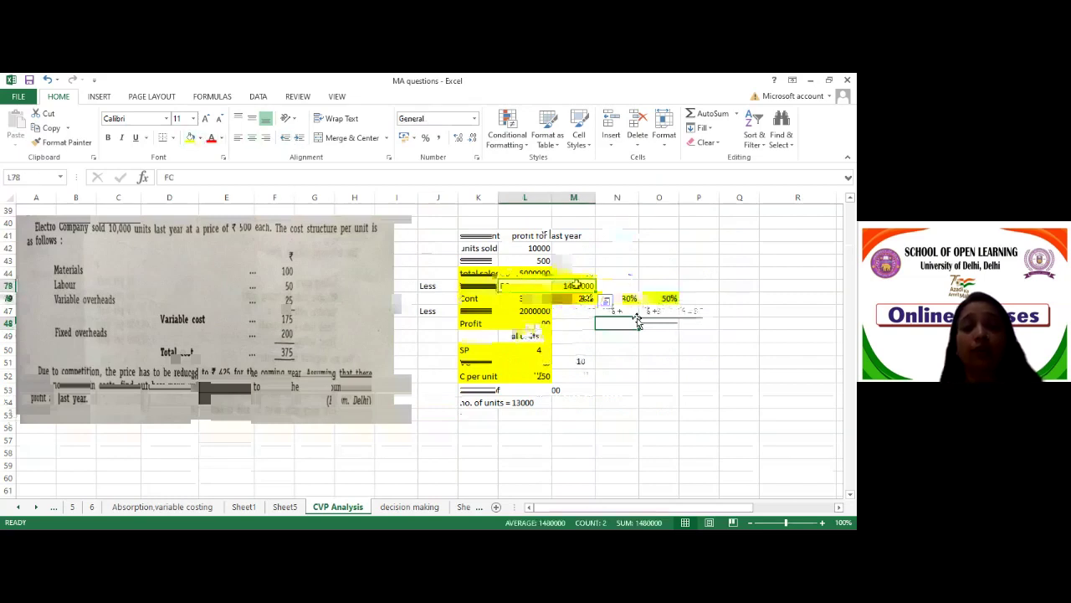
pyautogui.click(190, 137)
pyautogui.click(490, 451)
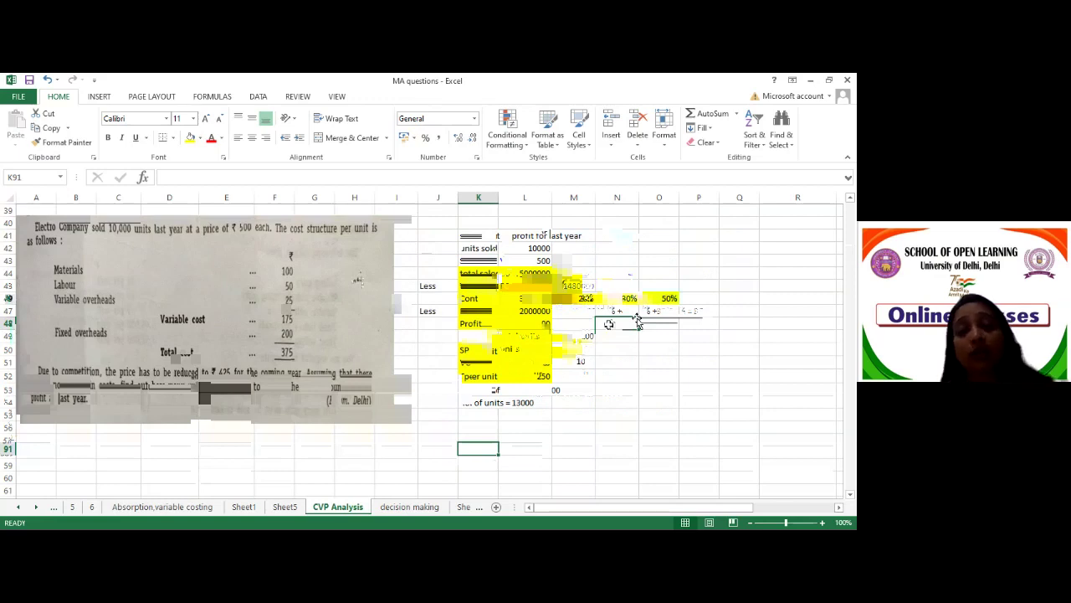
# - Highlight the overall contribution per unit calculation, cells L80:P80, in yellow
pyautogui.scroll(-10, 608, 325)
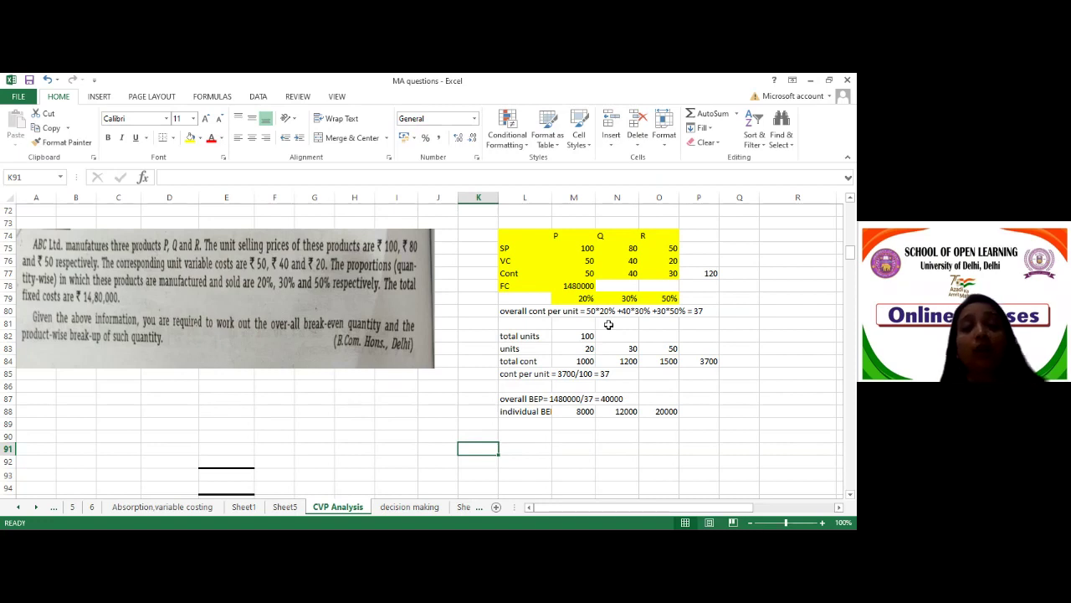
pyautogui.moveTo(530, 311); pyautogui.dragTo(701, 311)
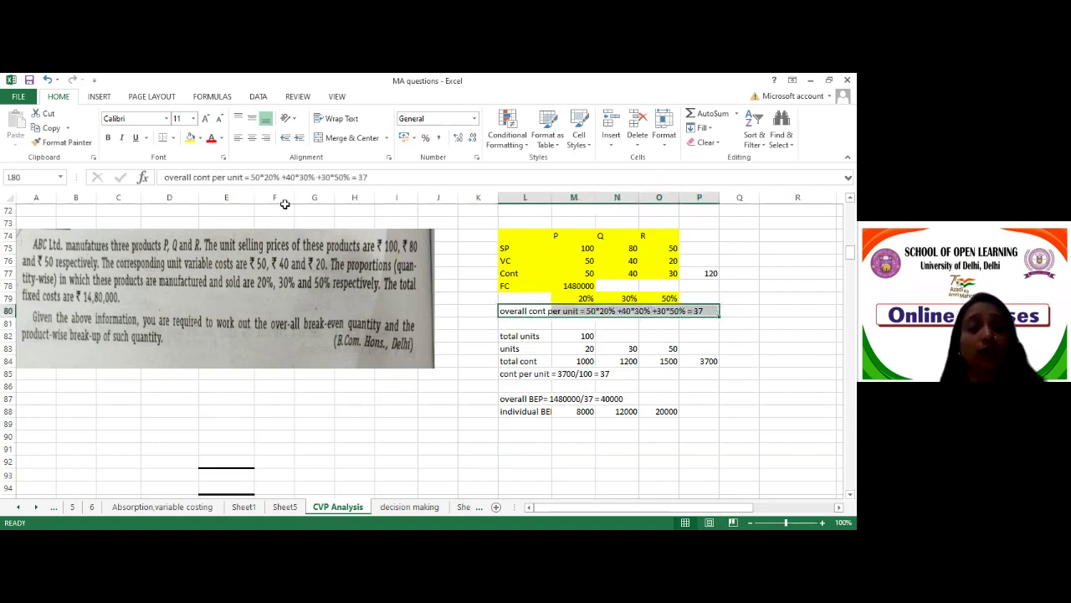
pyautogui.click(190, 138)
pyautogui.click(815, 322)
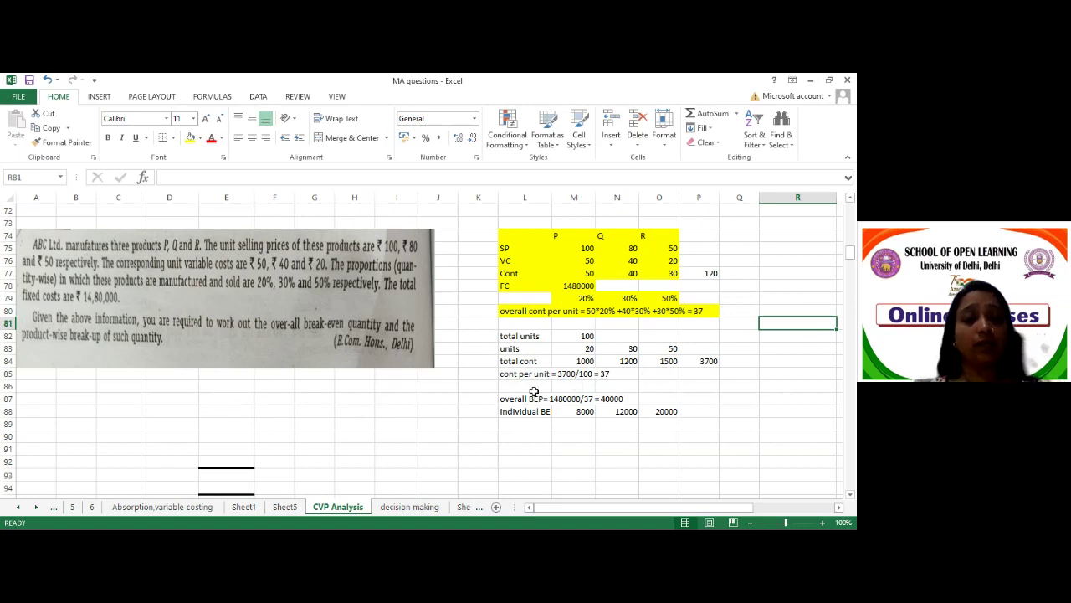
# - Fill the overall BEP calculation, cells L87:N87, with yellow
pyautogui.moveTo(523, 399); pyautogui.dragTo(611, 401)
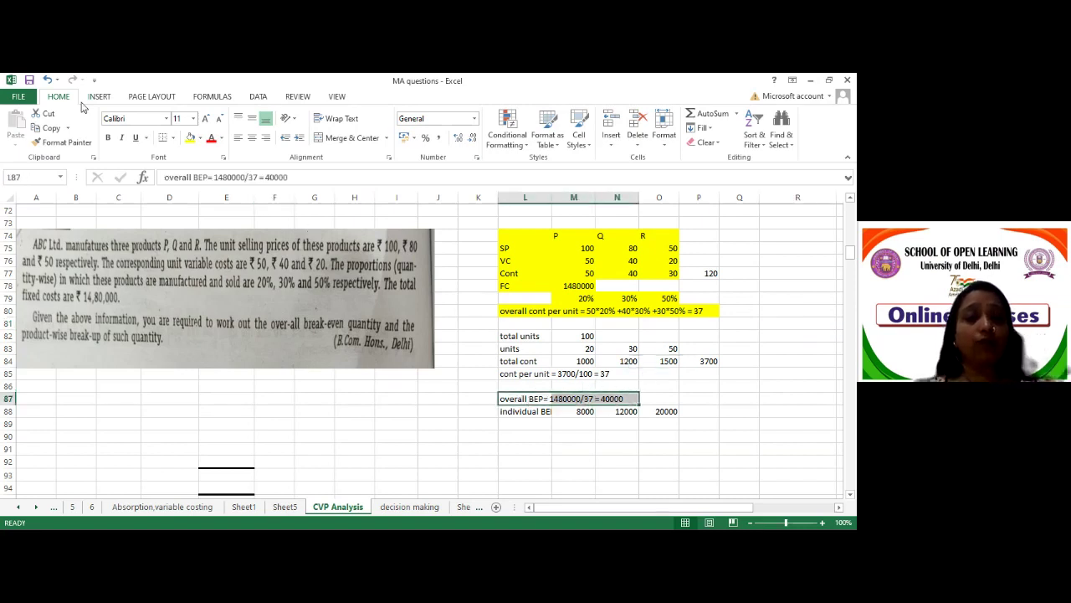
pyautogui.click(190, 138)
pyautogui.click(492, 465)
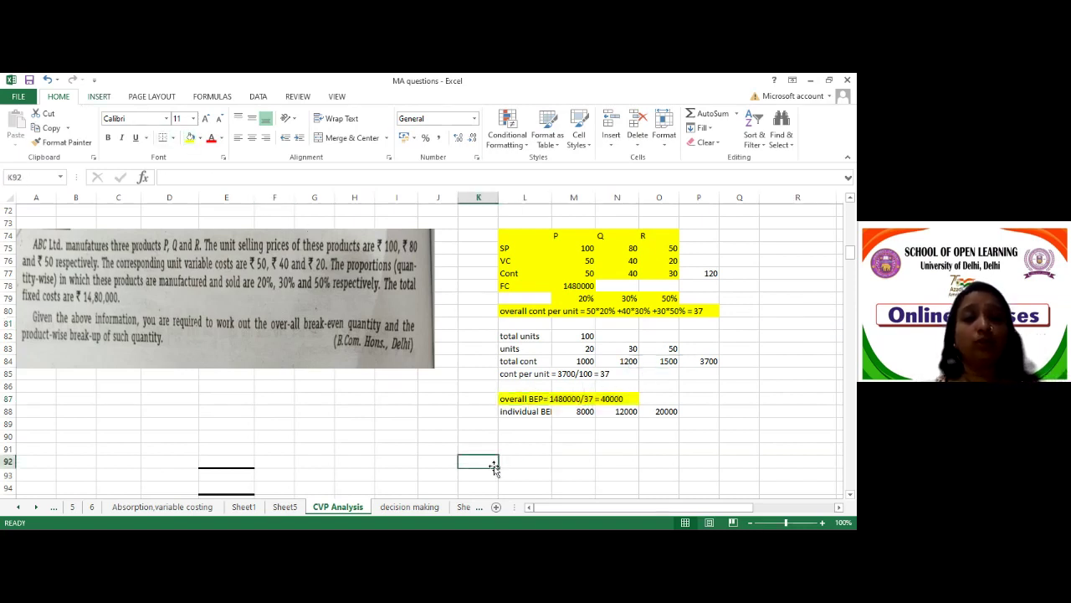
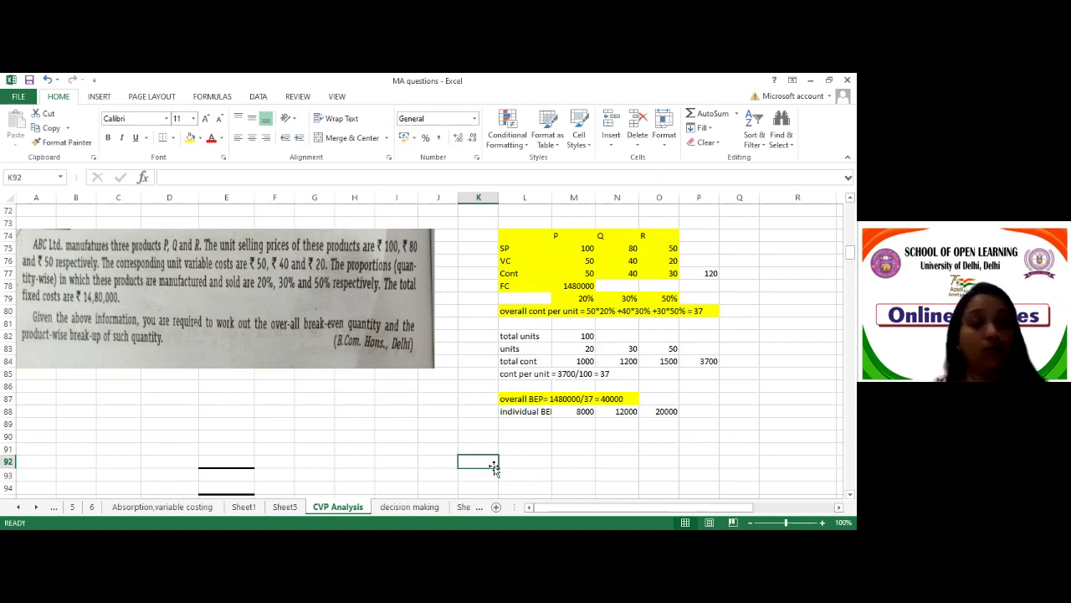
# - Go to the merger problem for plants A, B and C, around row 161, and review its solution
pyautogui.click(849, 495)
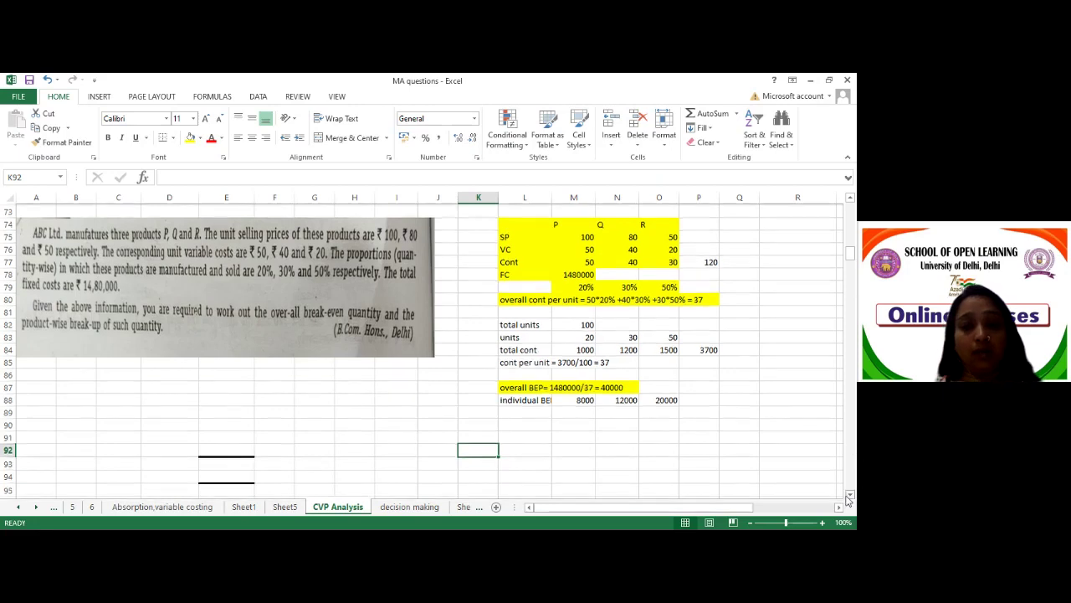
pyautogui.click(849, 494)
pyautogui.click(849, 495)
pyautogui.scroll(-7, 848, 500)
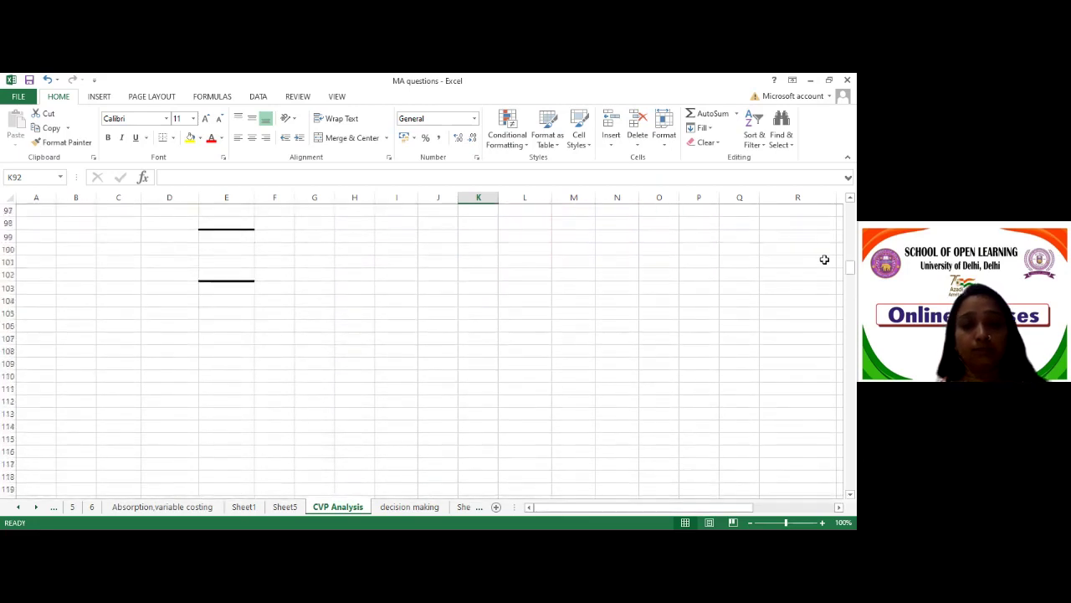
pyautogui.moveTo(851, 277); pyautogui.dragTo(851, 313)
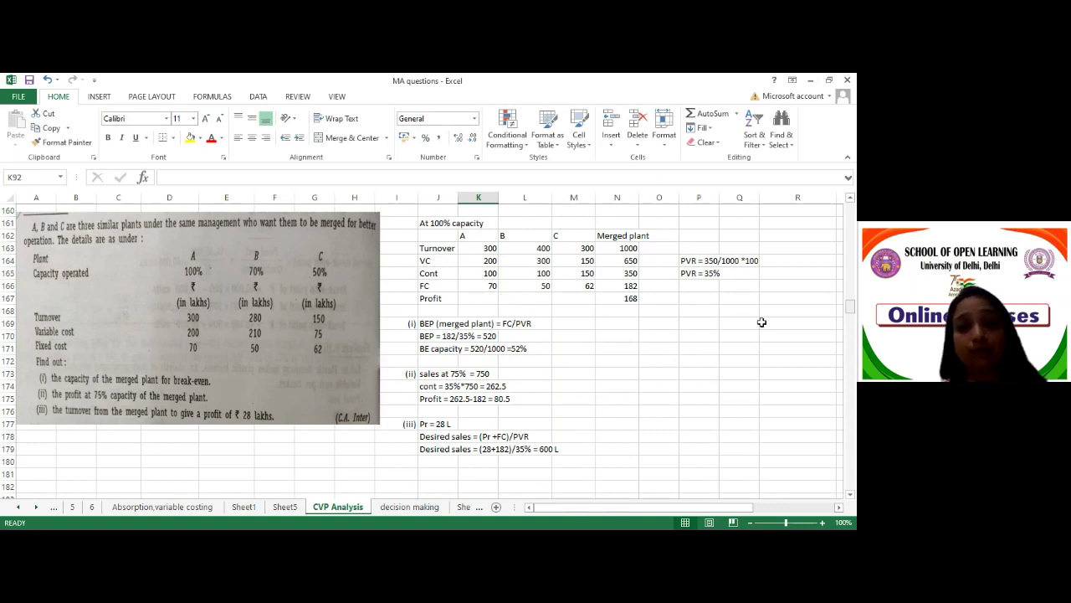
# - Close the MA questions workbook, saving the highlighting changes
pyautogui.click(846, 81)
pyautogui.click(376, 330)
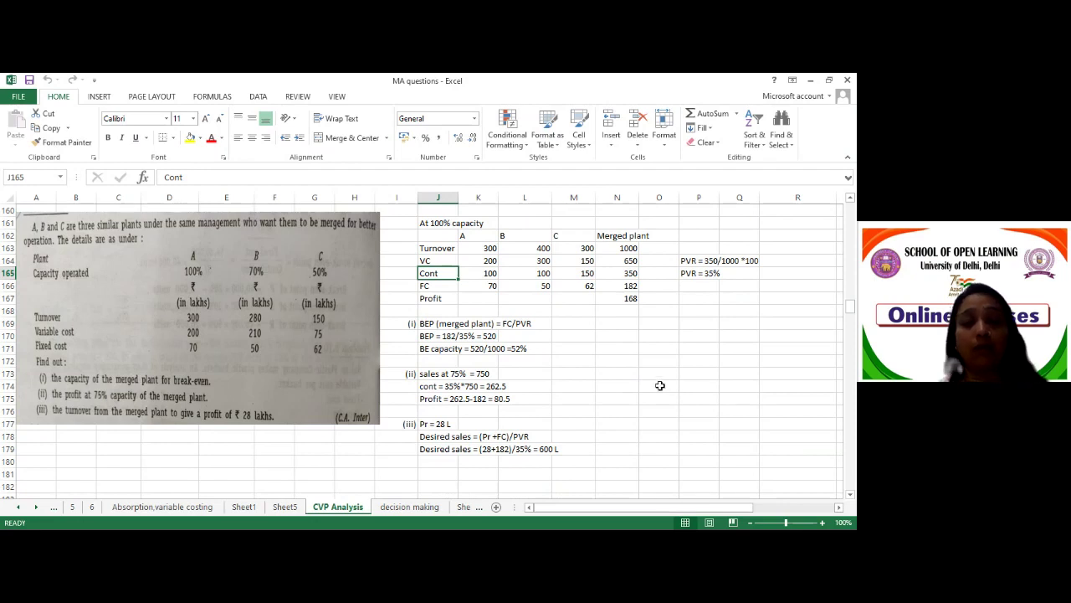
# - Highlight plant A's turnover, VC, Cont and FC figures at 100% capacity, cells K163:K166, in yellow
pyautogui.click(490, 249)
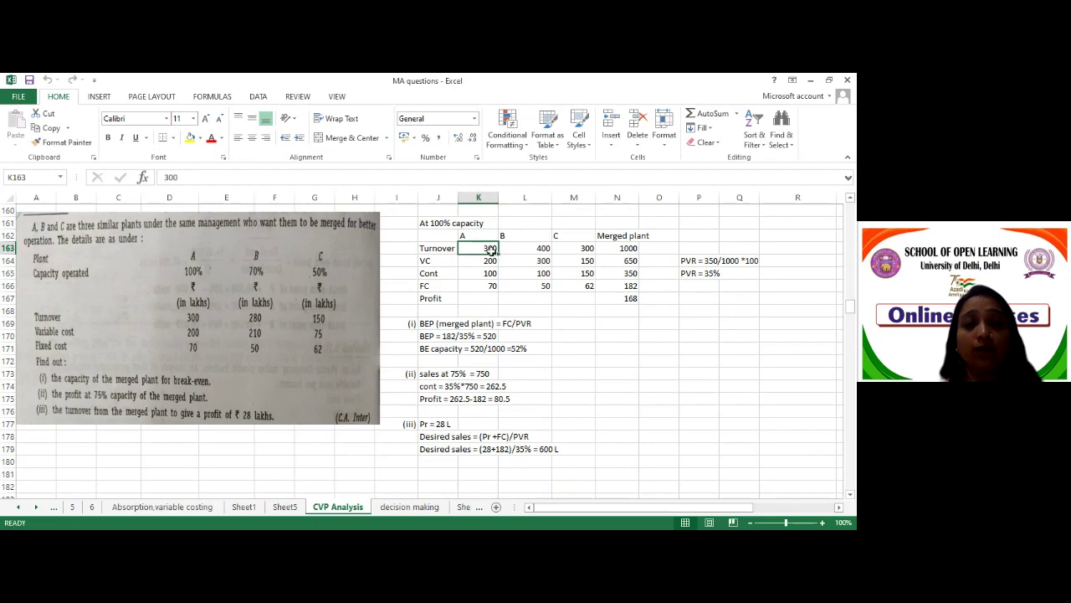
pyautogui.moveTo(474, 248); pyautogui.dragTo(475, 287)
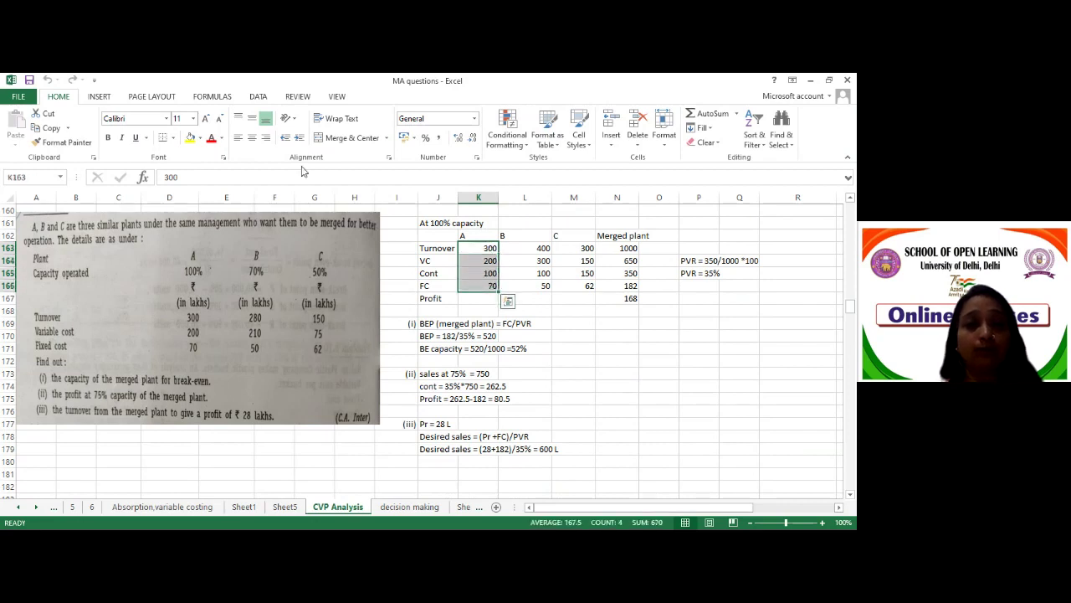
pyautogui.click(191, 139)
pyautogui.click(442, 298)
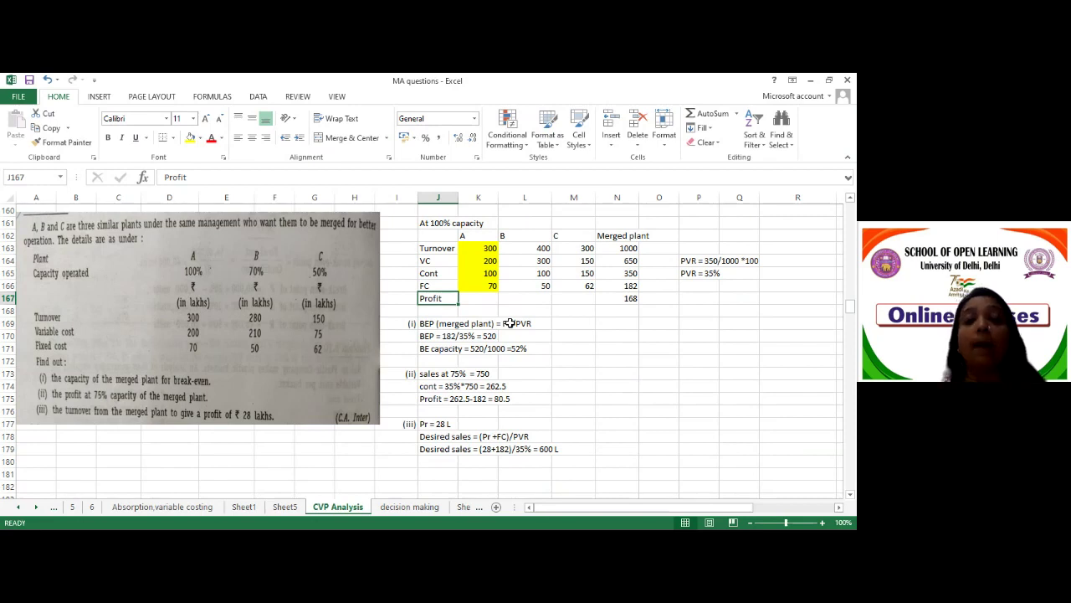
# - Fill the Turnover, VC, Cont and FC rows with their labels and all three plants' figures, cells J163:M166, with yellow
pyautogui.click(540, 234)
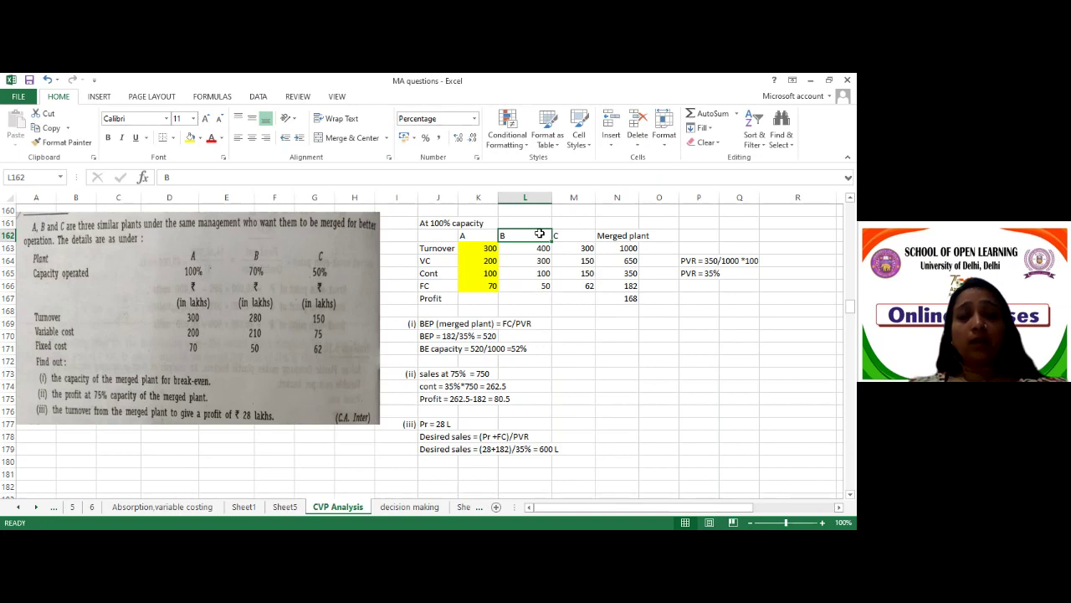
pyautogui.click(542, 248)
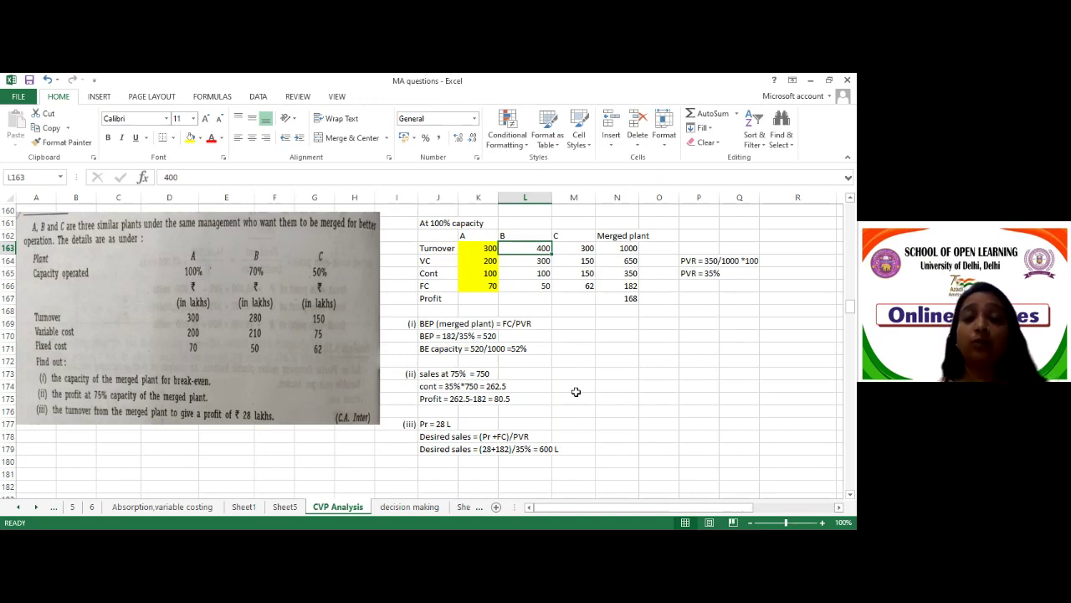
pyautogui.click(564, 249)
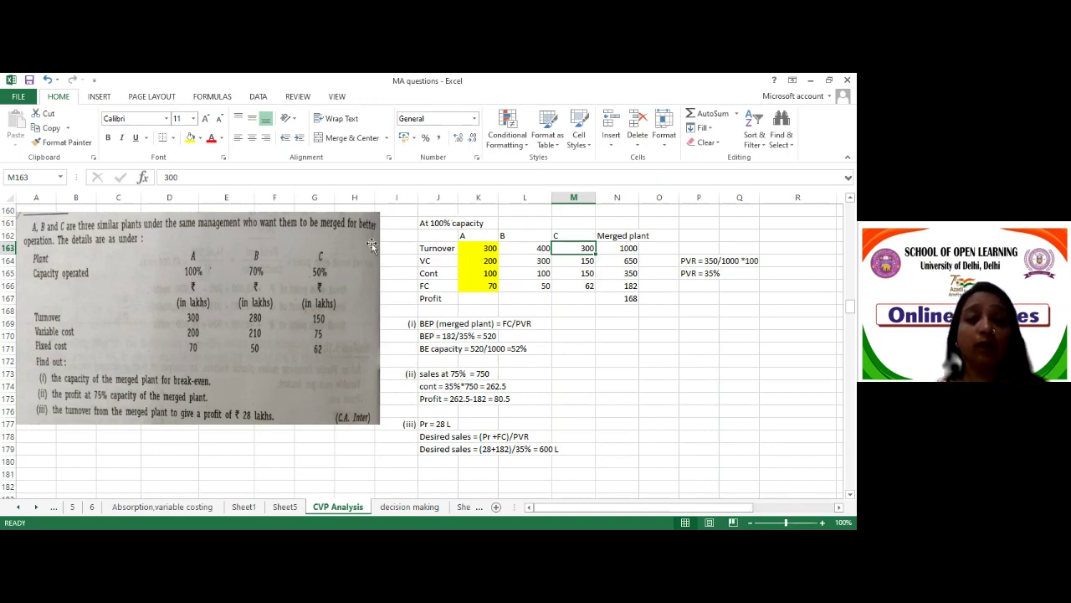
pyautogui.moveTo(437, 253); pyautogui.dragTo(586, 286)
pyautogui.click(190, 137)
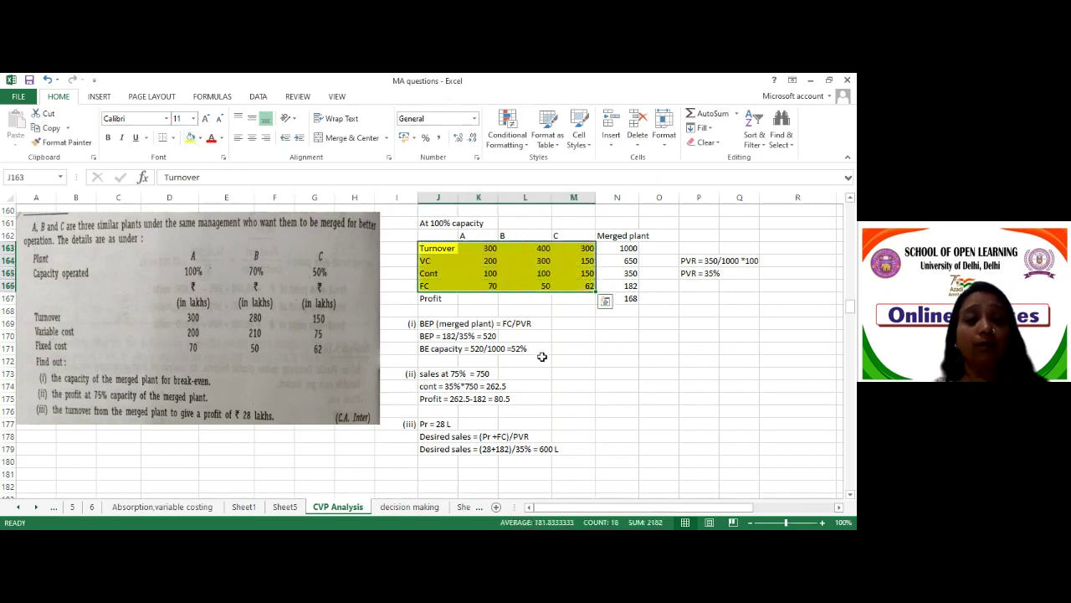
pyautogui.click(582, 358)
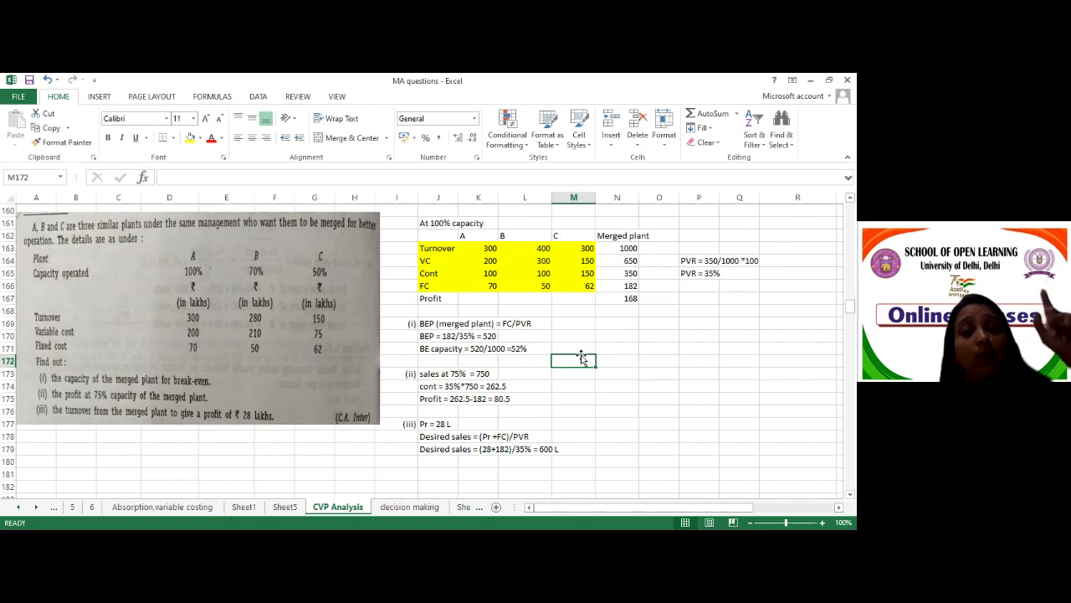
# - Highlight the merged plant's turnover figure, cell N163, in yellow
pyautogui.click(628, 248)
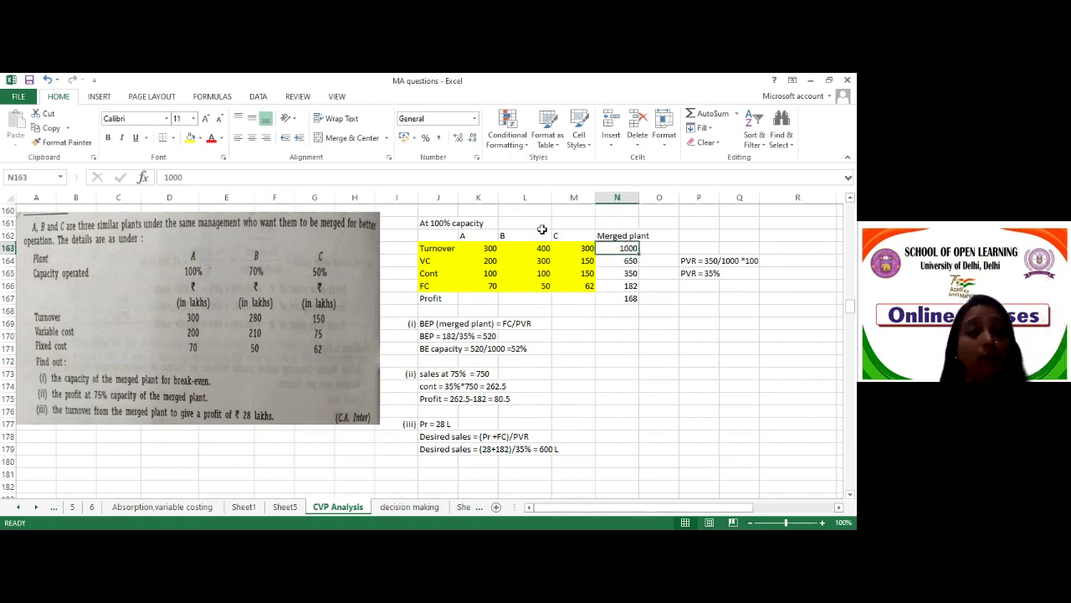
pyautogui.click(190, 137)
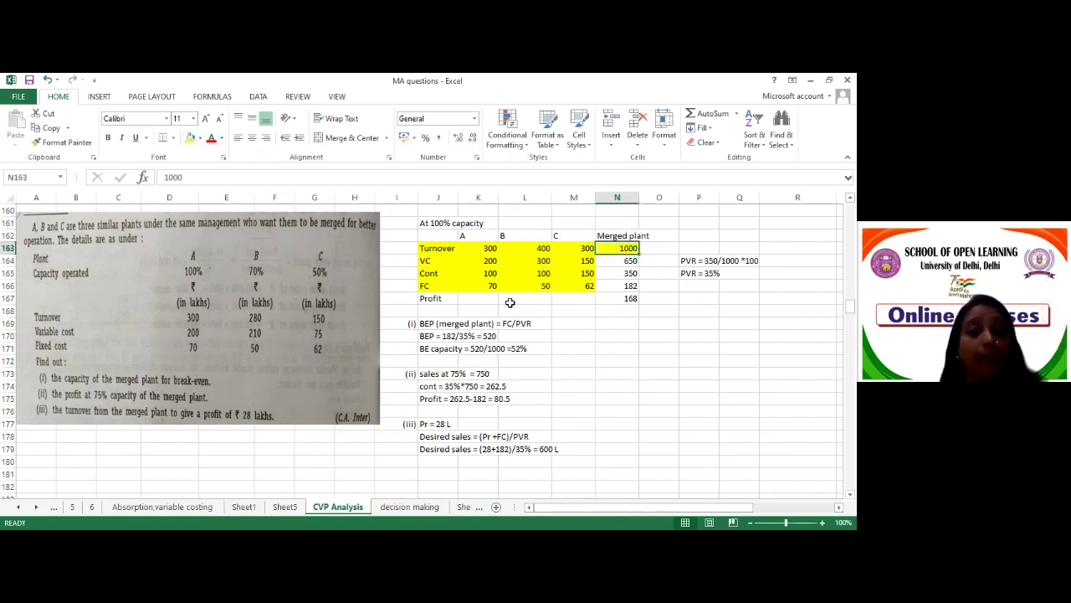
pyautogui.click(688, 359)
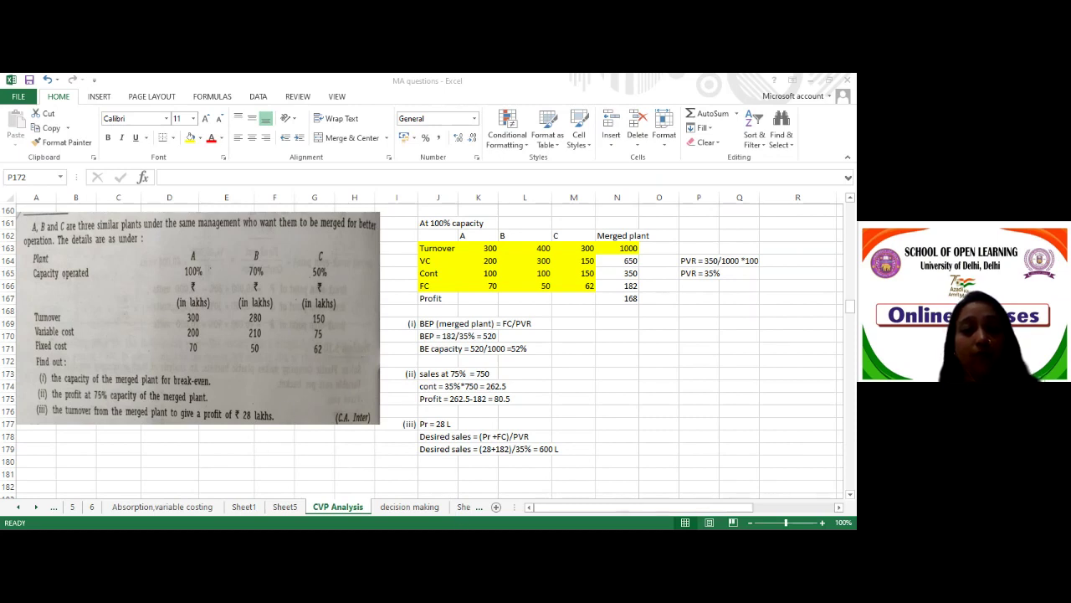
pyautogui.click(699, 361)
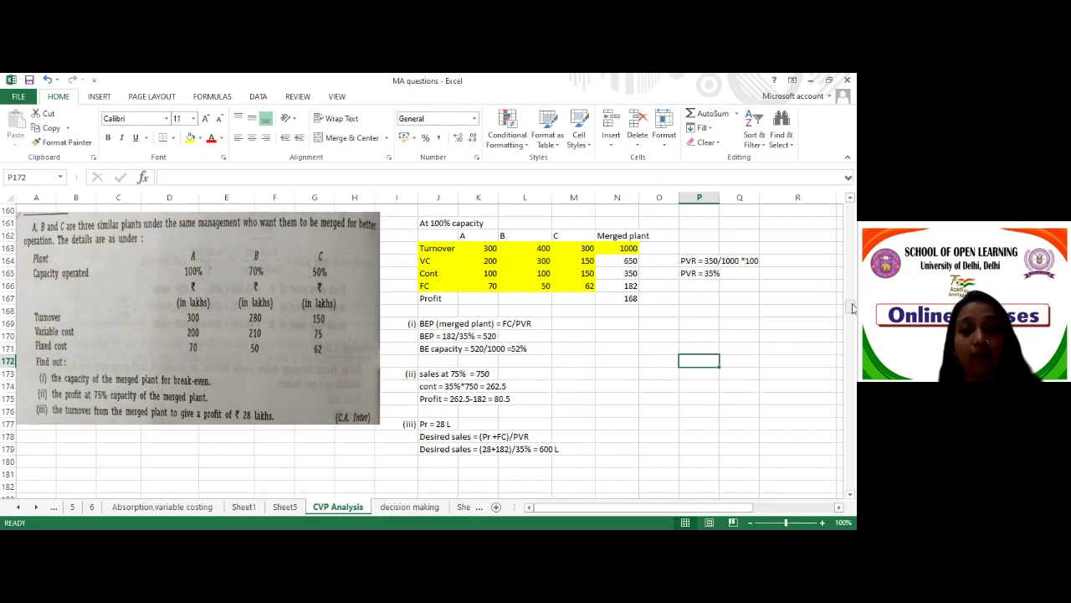
# - In the planned-profit problem around row 187, fill the sales, VC and Cont rows at 40000 units, cells D197:E199, with yellow
pyautogui.moveTo(850, 307); pyautogui.dragTo(850, 321)
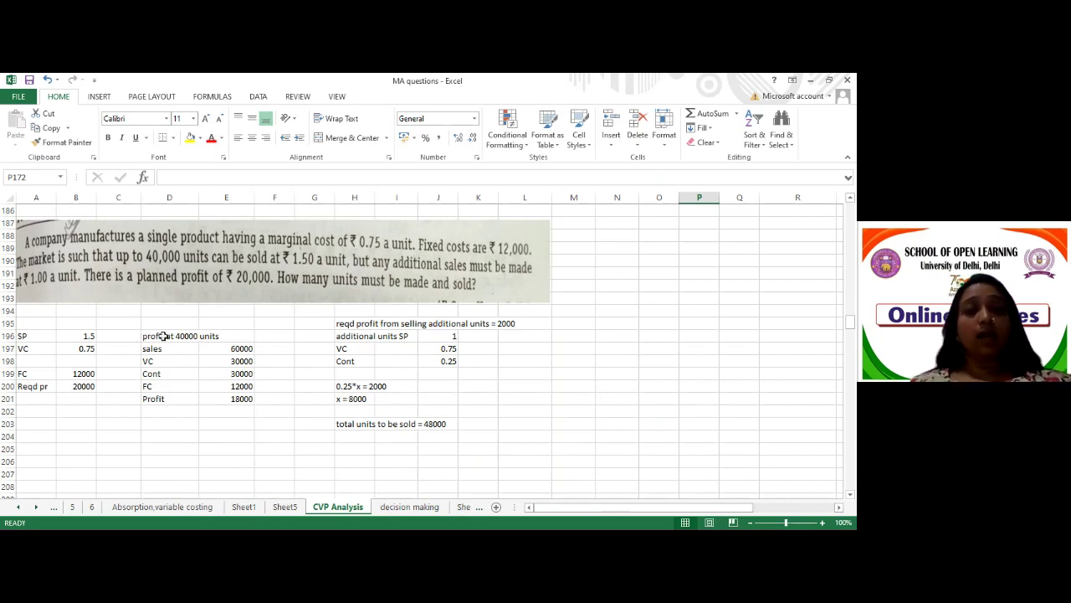
pyautogui.click(165, 335)
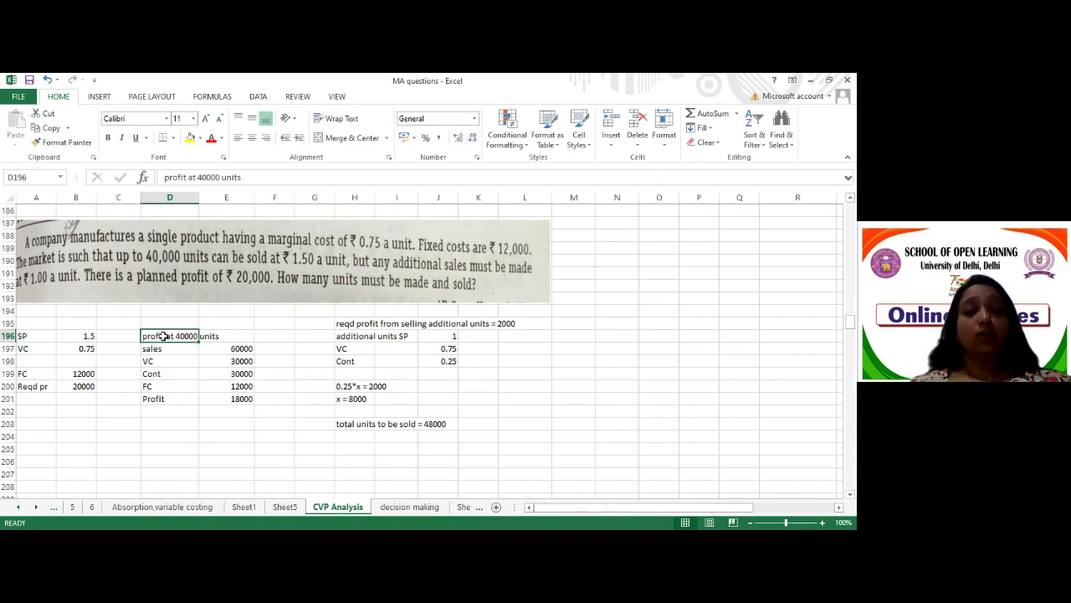
pyautogui.click(168, 349)
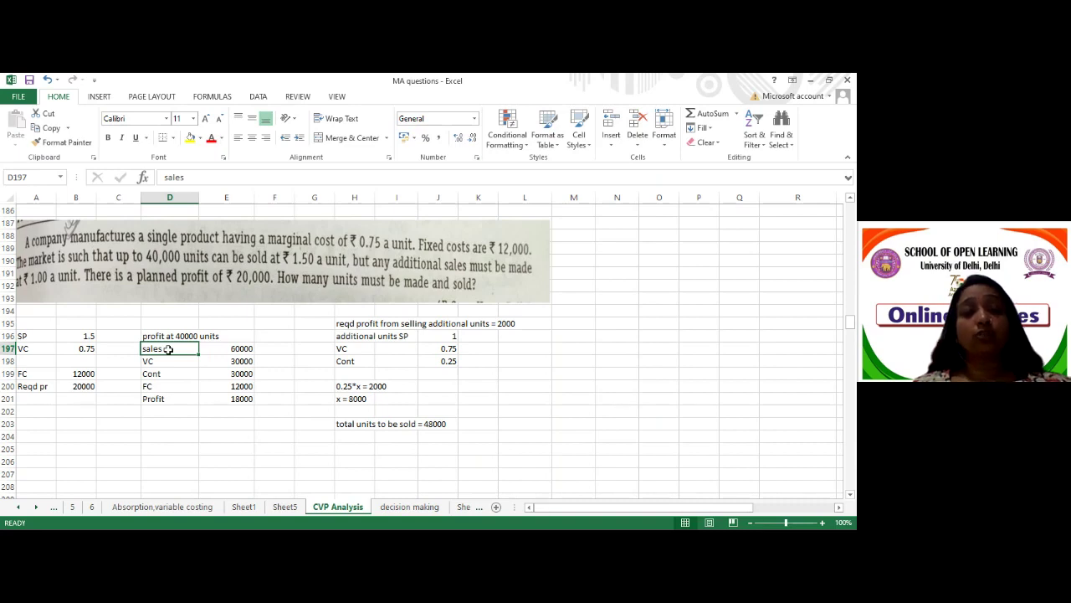
pyautogui.moveTo(168, 349); pyautogui.dragTo(238, 374)
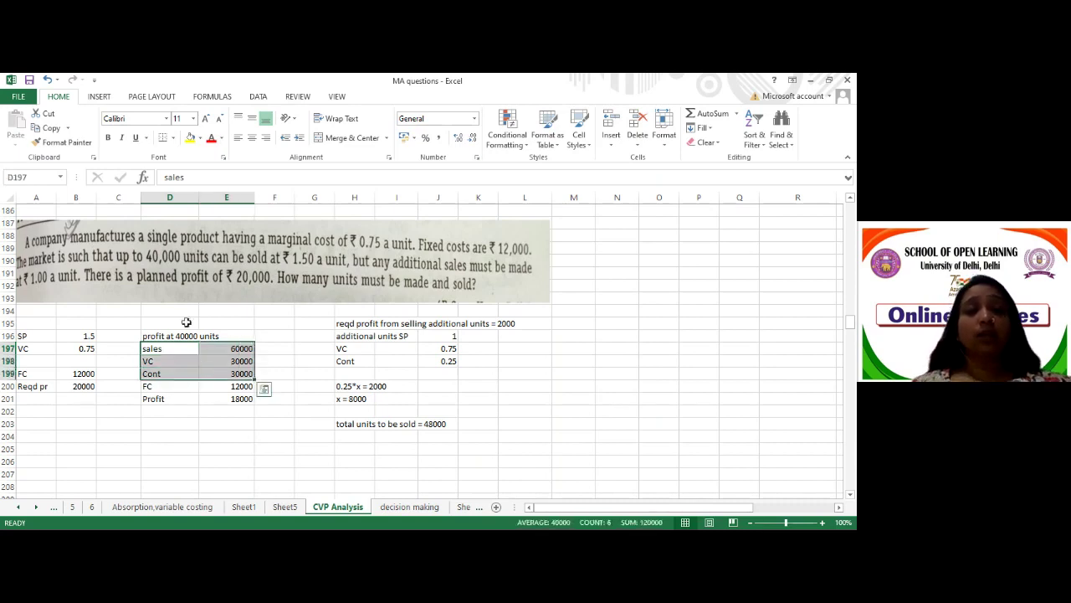
pyautogui.click(190, 138)
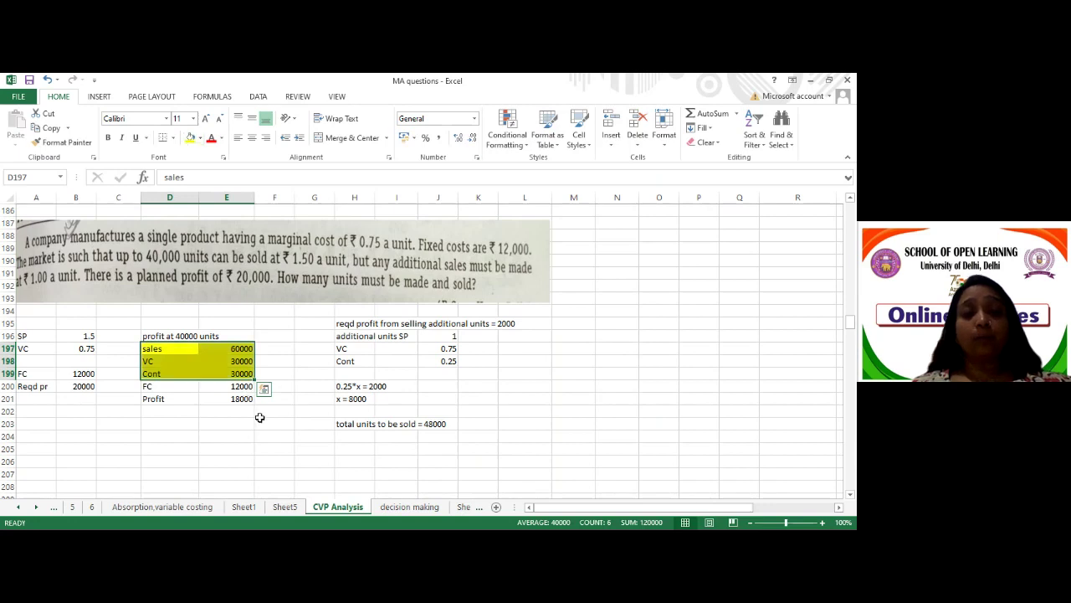
pyautogui.click(260, 422)
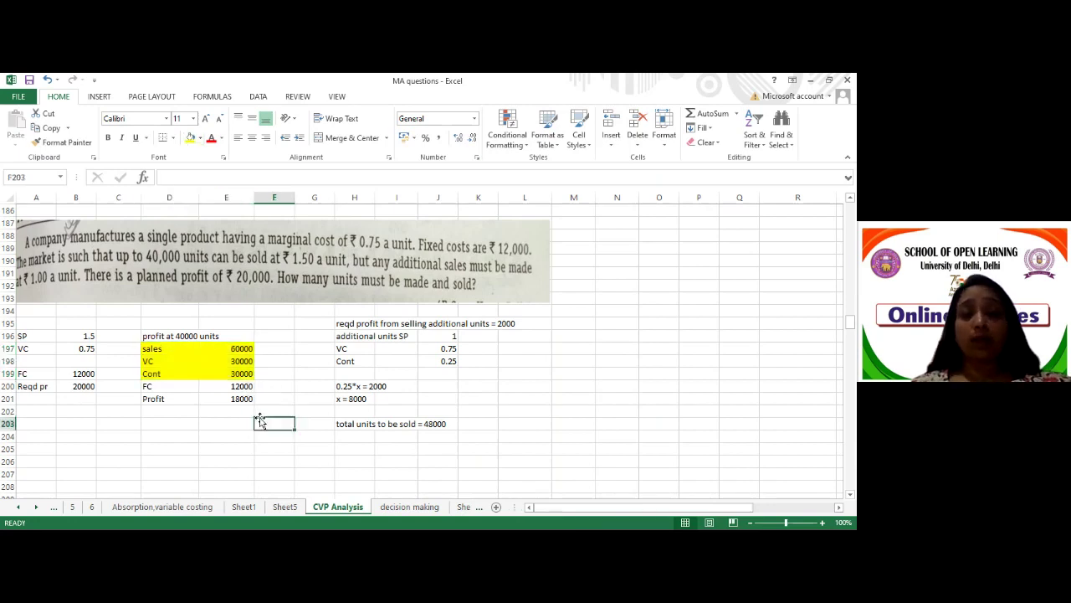
# - Highlight the FC and Profit rows of the 40000-unit calculation, cells D200:E201, in yellow
pyautogui.moveTo(172, 386); pyautogui.dragTo(214, 401)
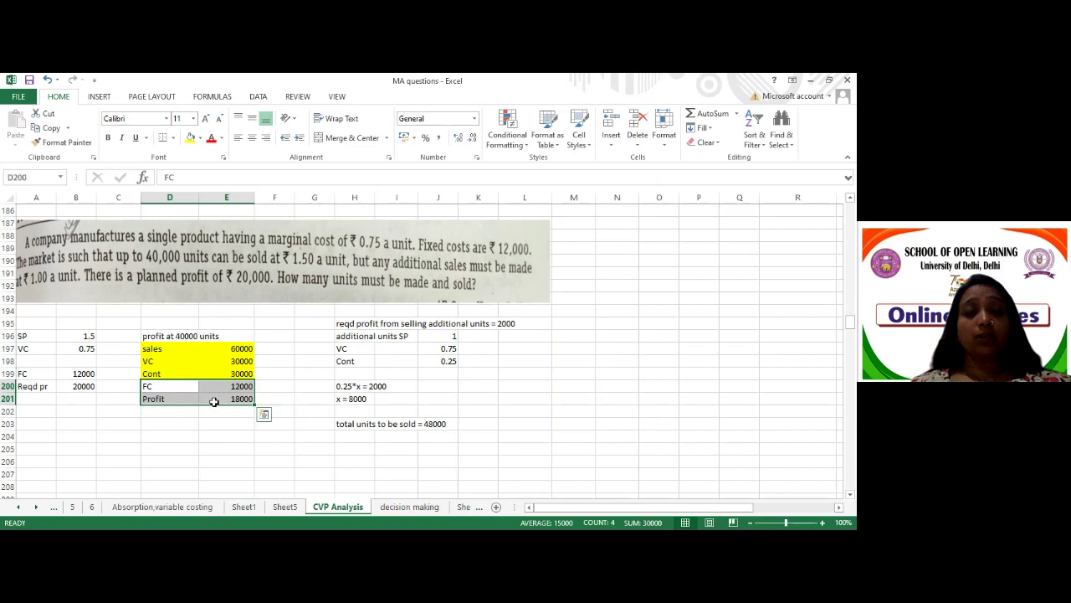
pyautogui.click(189, 143)
pyautogui.click(682, 384)
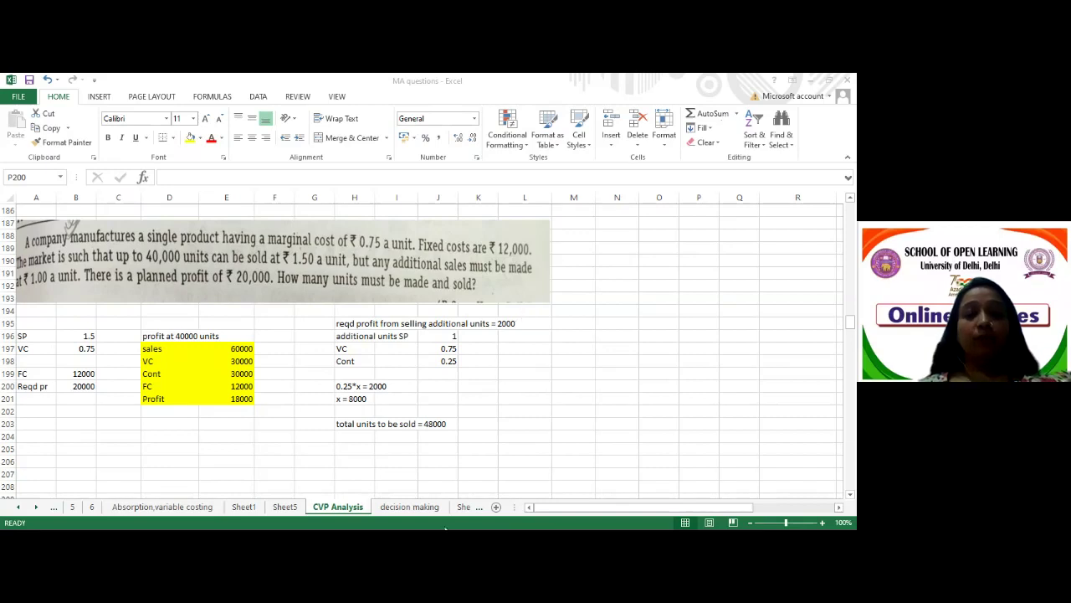
pyautogui.click(699, 386)
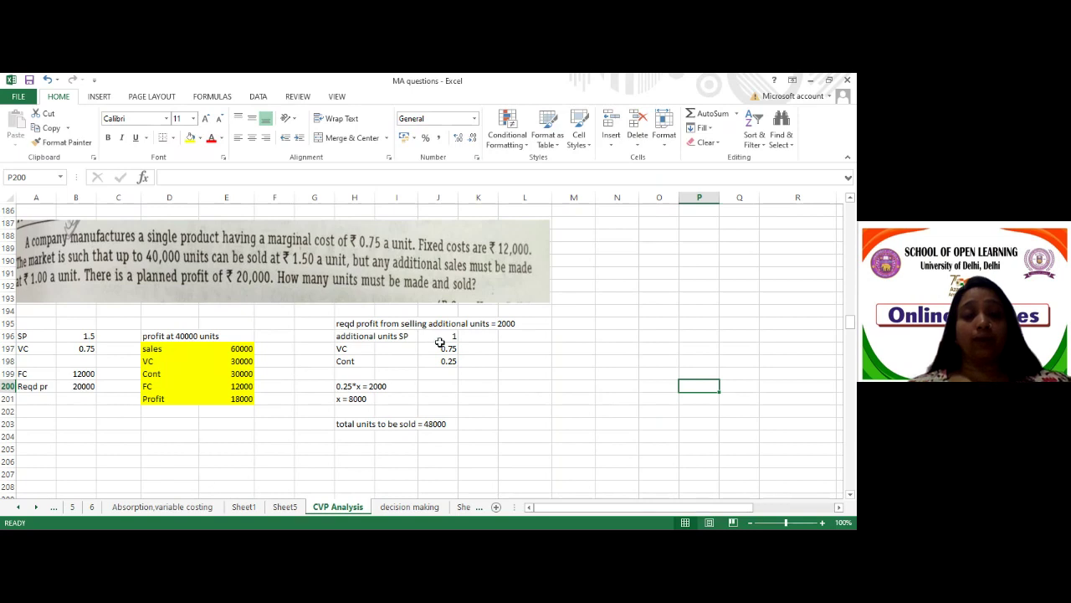
# - Fill the additional units' SP, VC and Cont rows with their figures, cells H196:J198, with yellow
pyautogui.moveTo(401, 334); pyautogui.dragTo(443, 351)
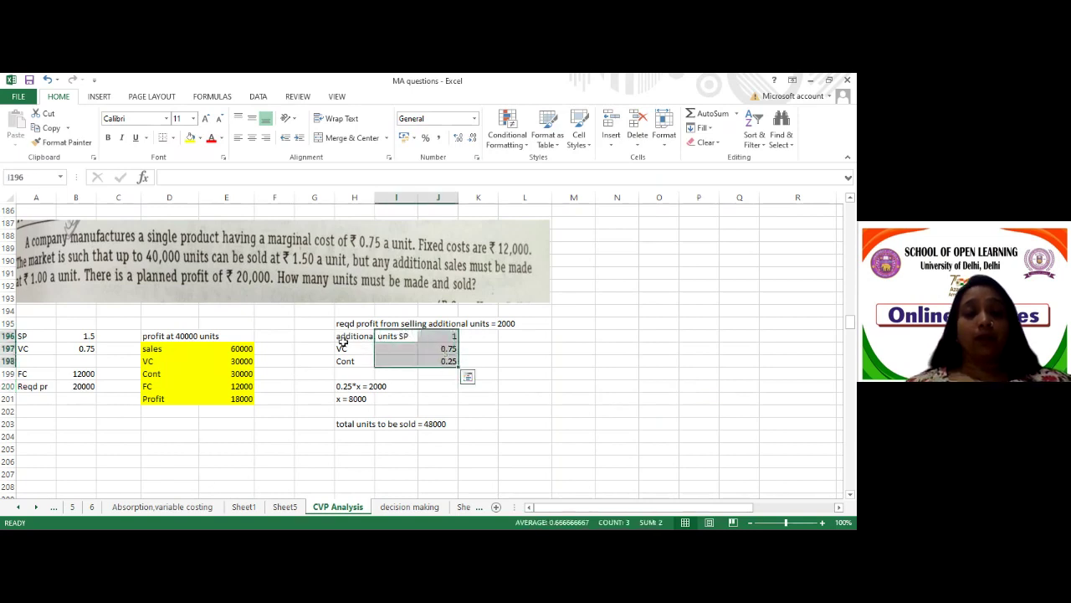
pyautogui.moveTo(343, 336); pyautogui.dragTo(441, 360)
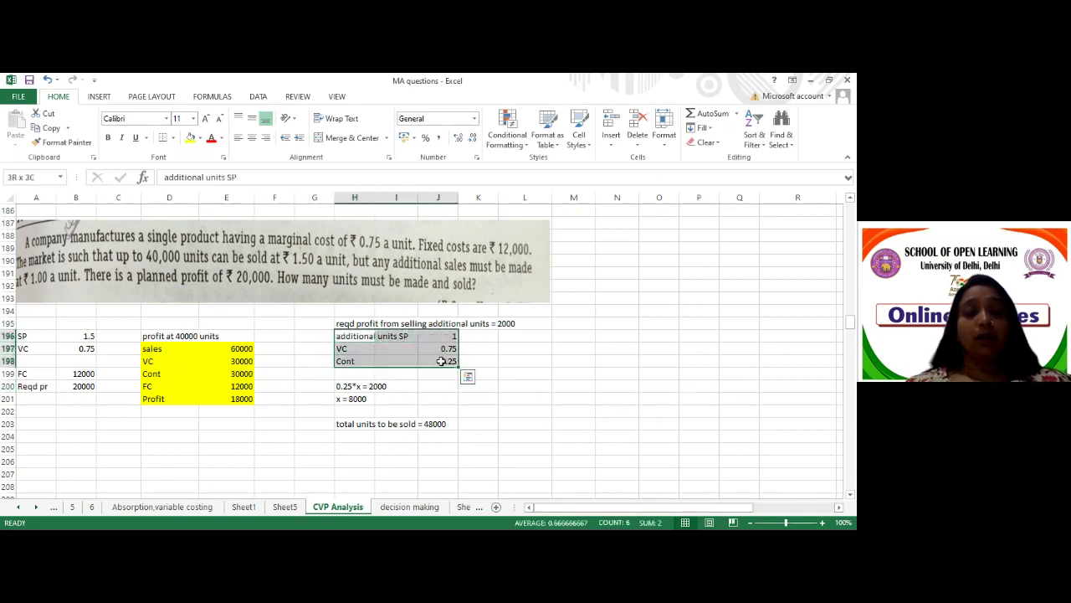
pyautogui.click(191, 137)
pyautogui.click(532, 384)
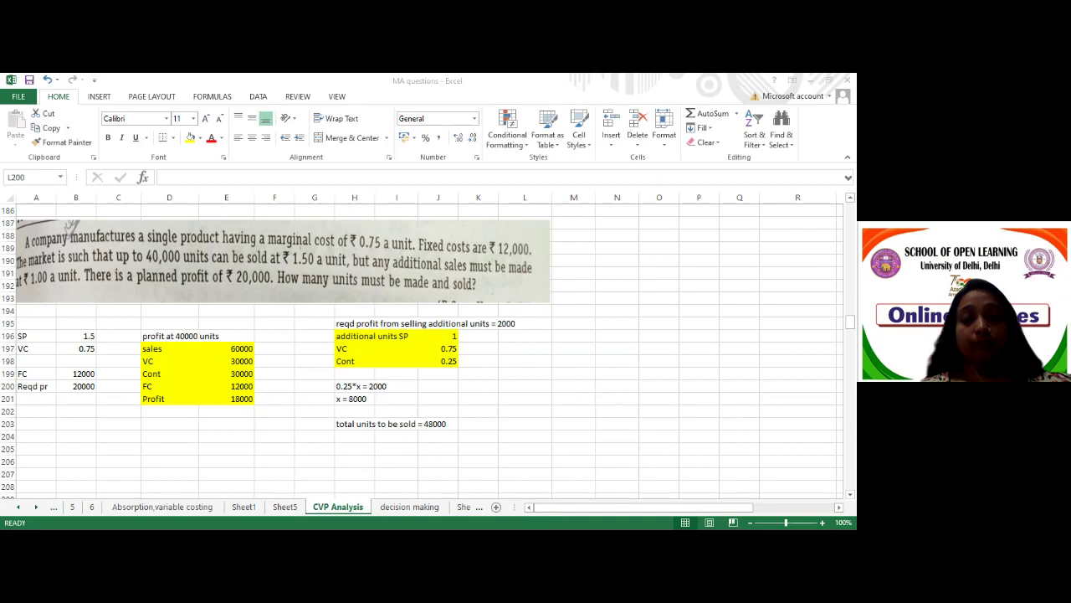
# - Return to the merger problem for plants A, B and C and highlight cell K173 in the sales at 75% row in yellow
pyautogui.click(855, 314)
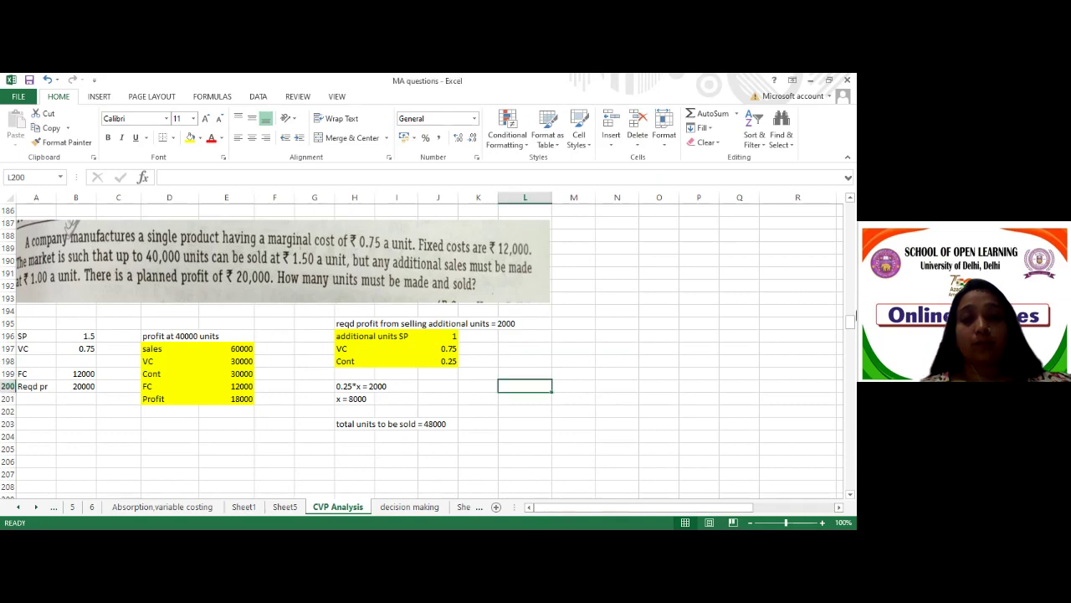
pyautogui.moveTo(850, 321); pyautogui.dragTo(850, 307)
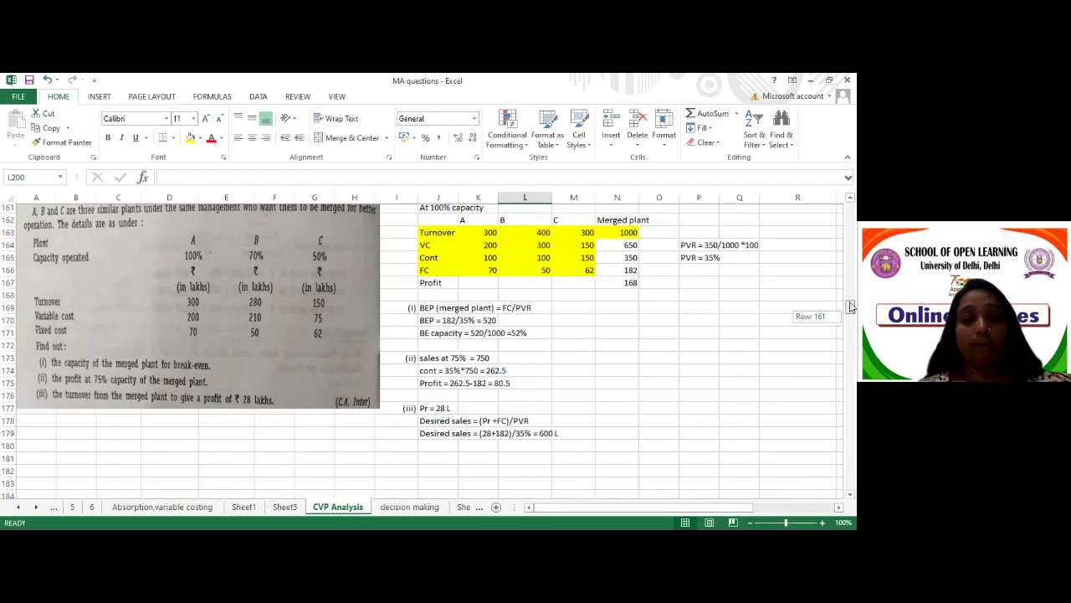
pyautogui.moveTo(850, 307); pyautogui.dragTo(850, 306)
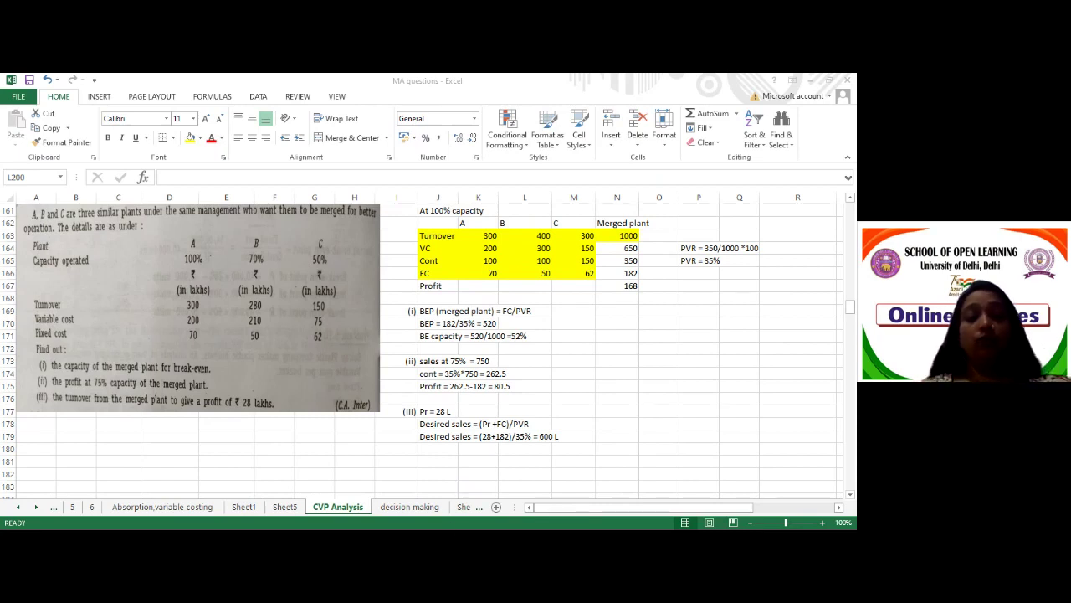
pyautogui.hotkey('alt', 'Tab')
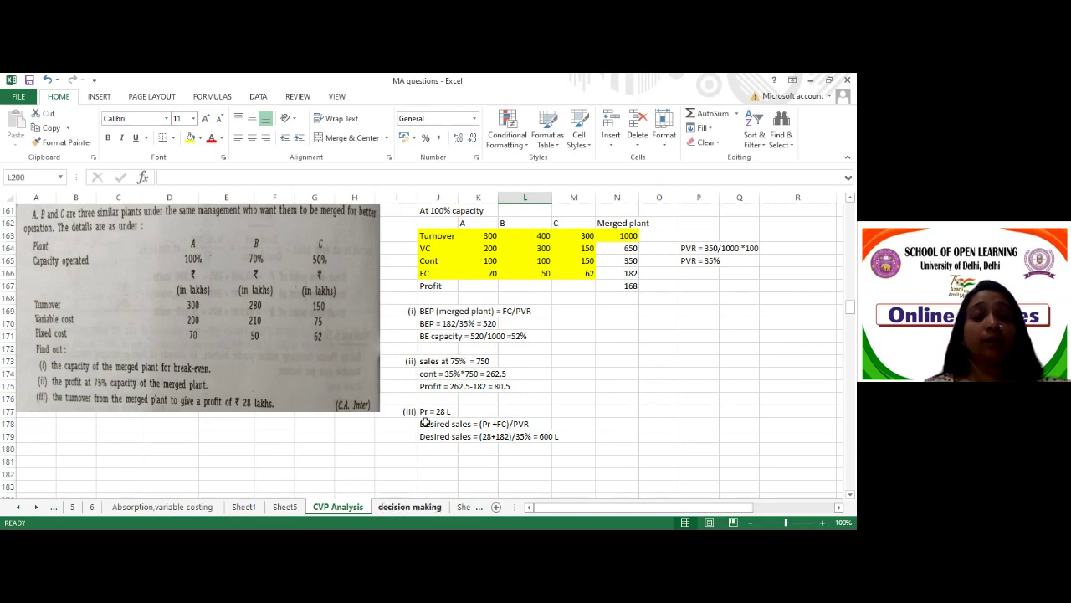
pyautogui.click(459, 360)
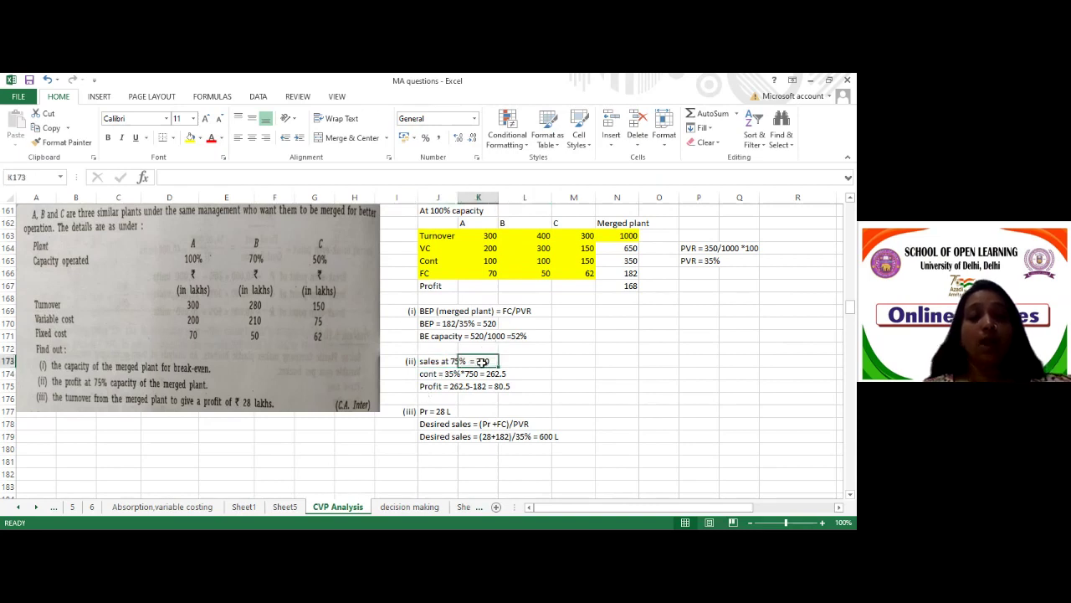
pyautogui.click(190, 137)
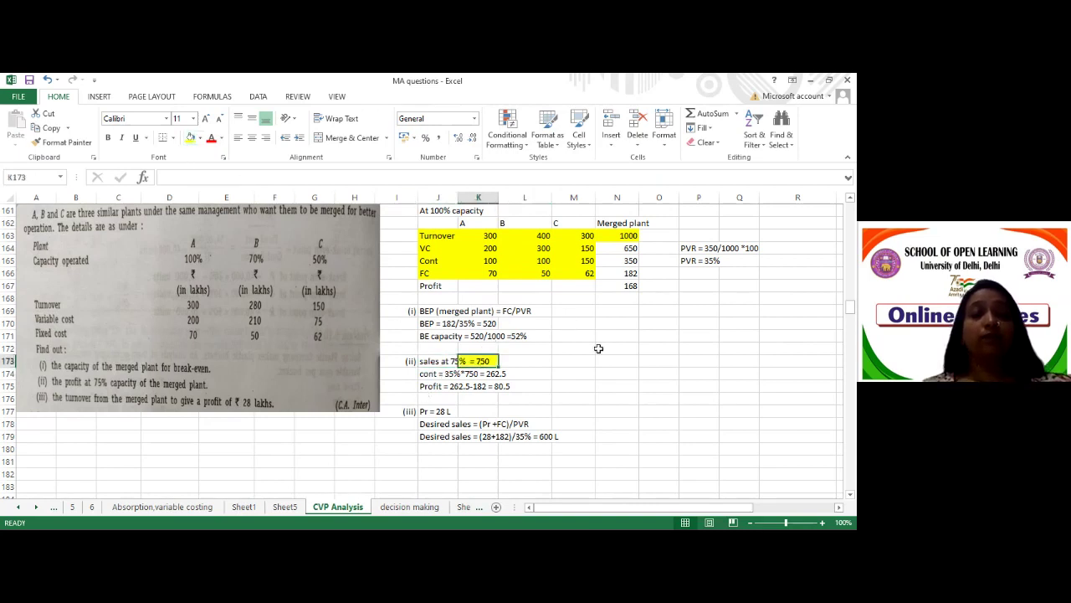
pyautogui.click(620, 370)
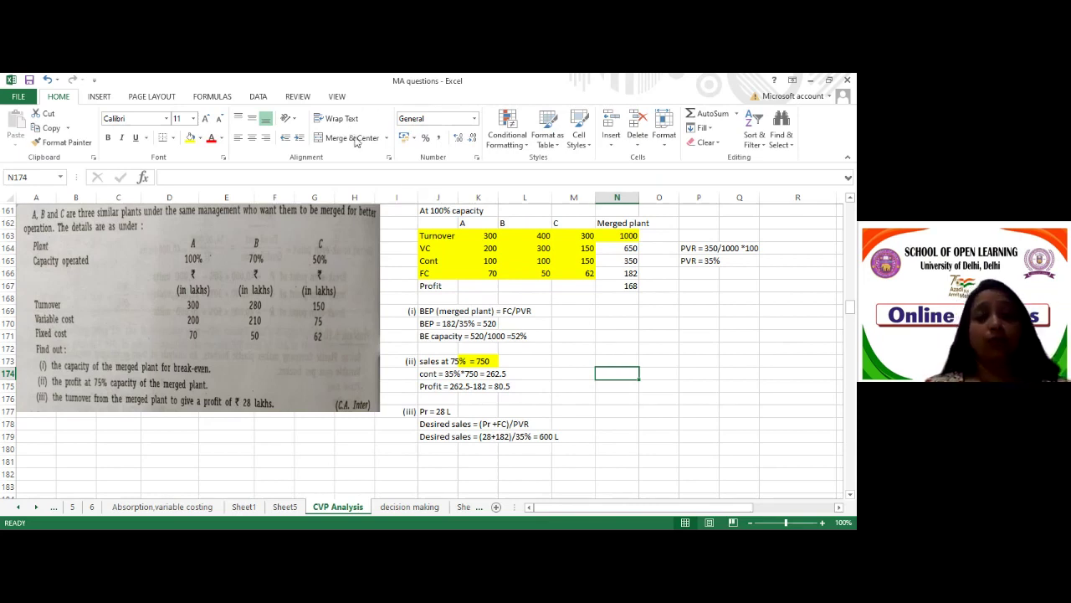
# - Fill the "At 100% capacity" heading cell J161 above the merger table with yellow
pyautogui.click(436, 222)
pyautogui.click(432, 207)
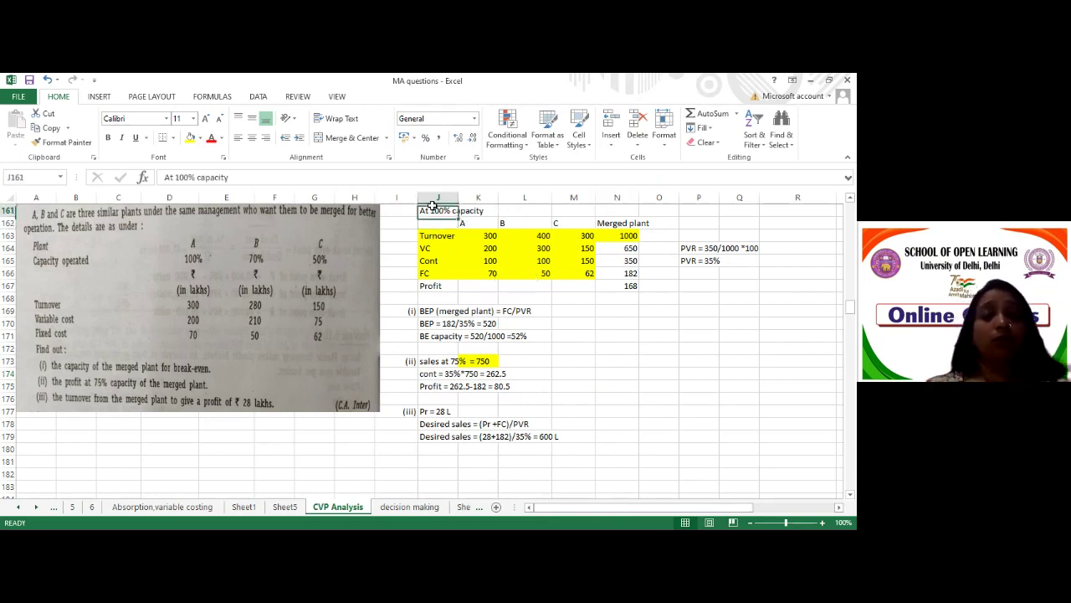
pyautogui.click(190, 141)
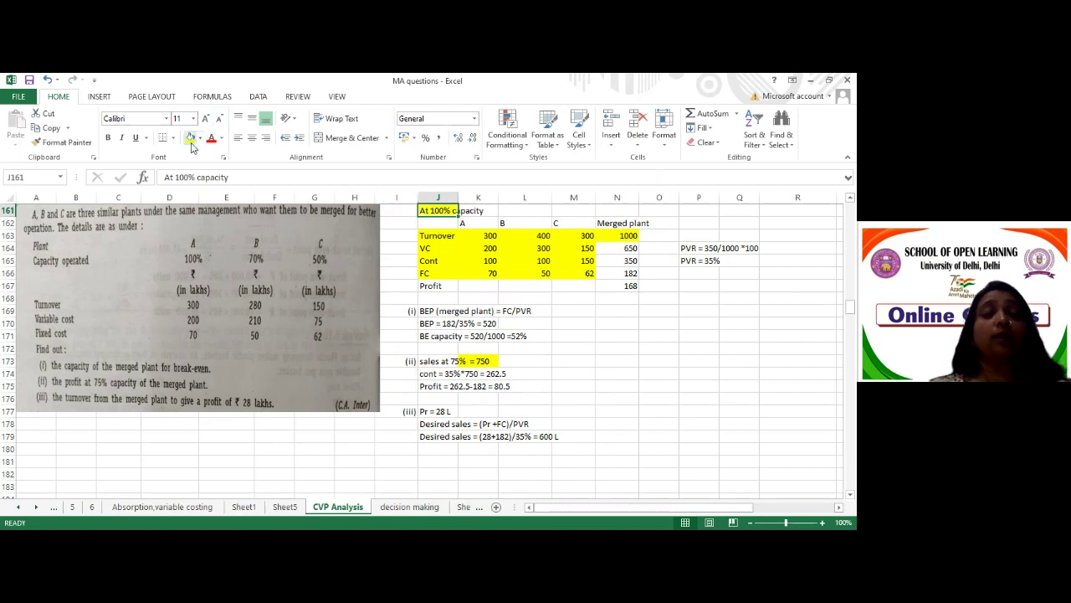
pyautogui.click(650, 372)
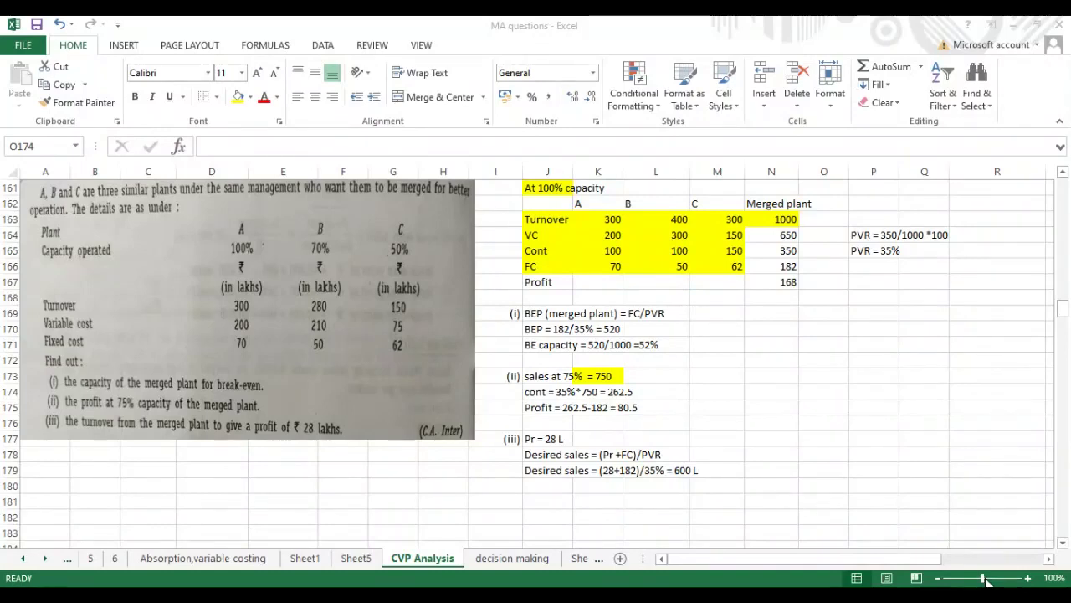
# - Go to the problem on annual fixed costs of ₹ 14,00,000, around row 211, and view it with its solution at 96% zoom
pyautogui.click(987, 578)
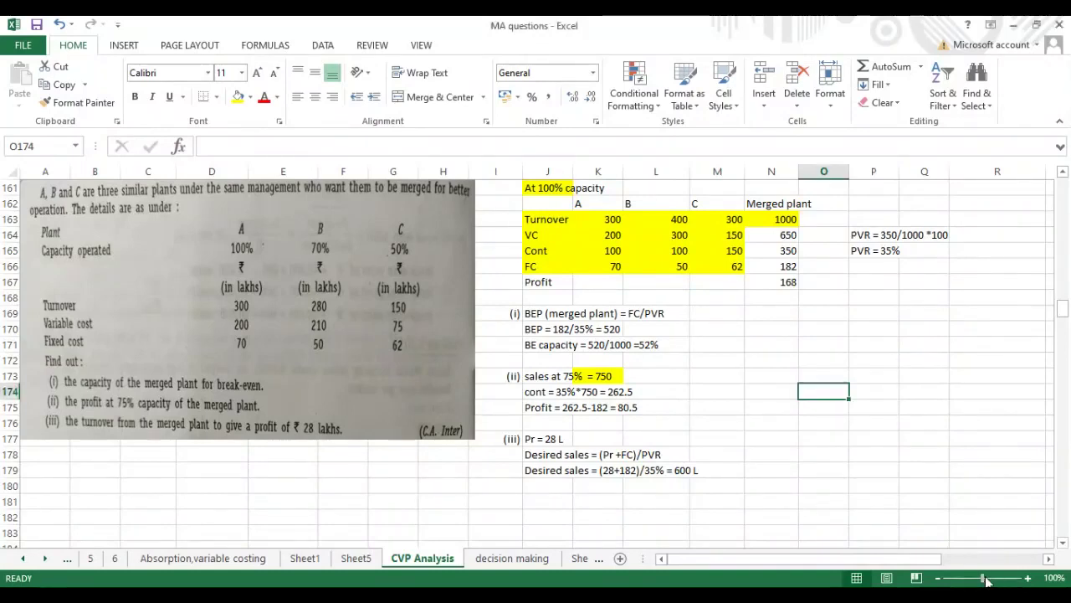
pyautogui.moveTo(986, 579); pyautogui.dragTo(989, 578)
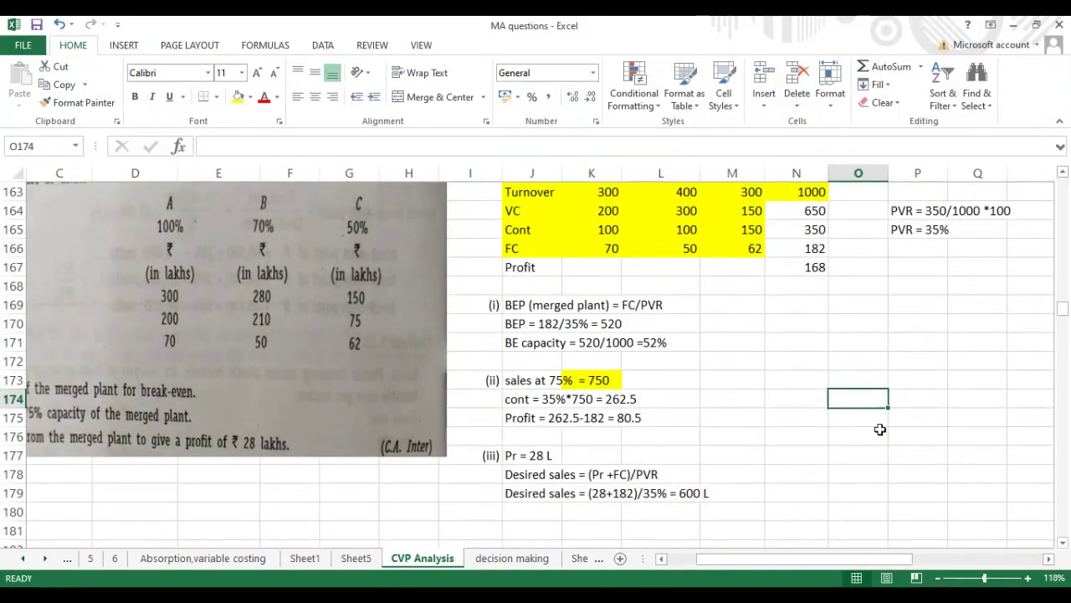
pyautogui.click(1063, 309)
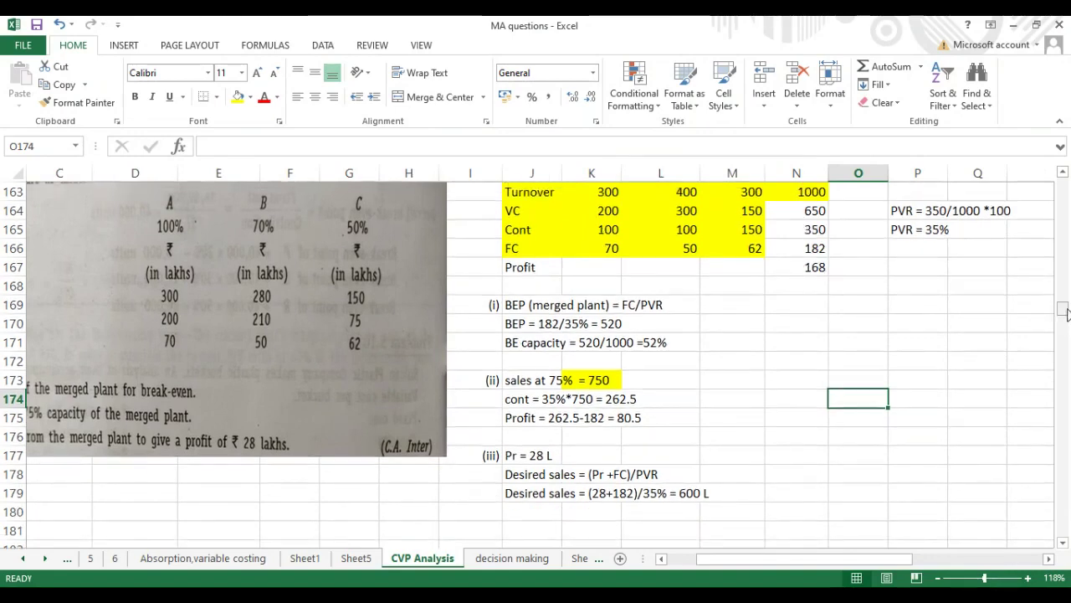
pyautogui.moveTo(738, 558); pyautogui.dragTo(708, 558)
pyautogui.moveTo(1063, 543); pyautogui.dragTo(1062, 544)
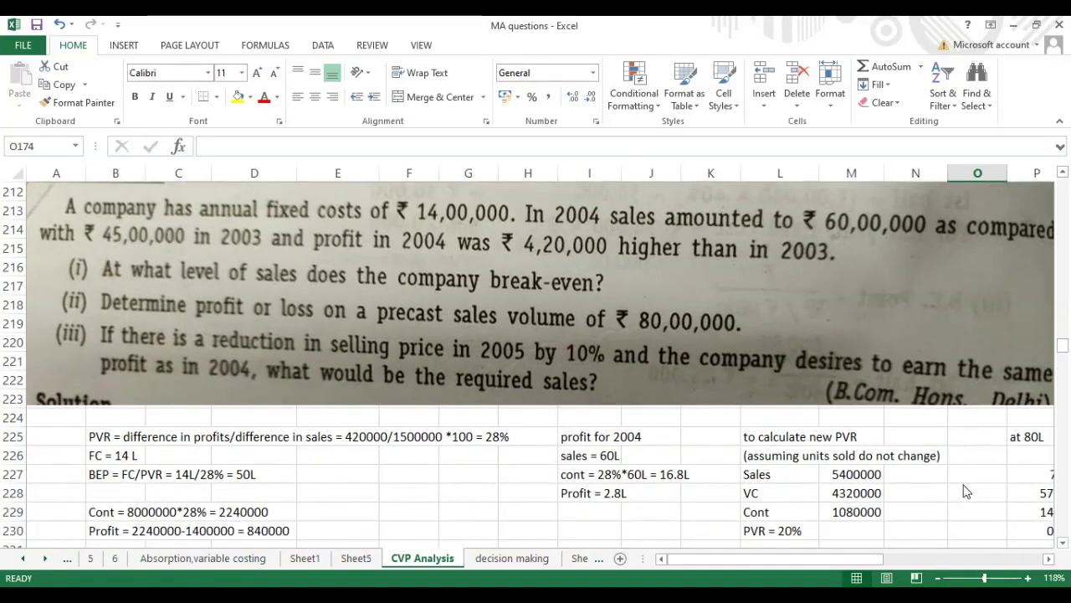
pyautogui.scroll(-2, 1007, 274)
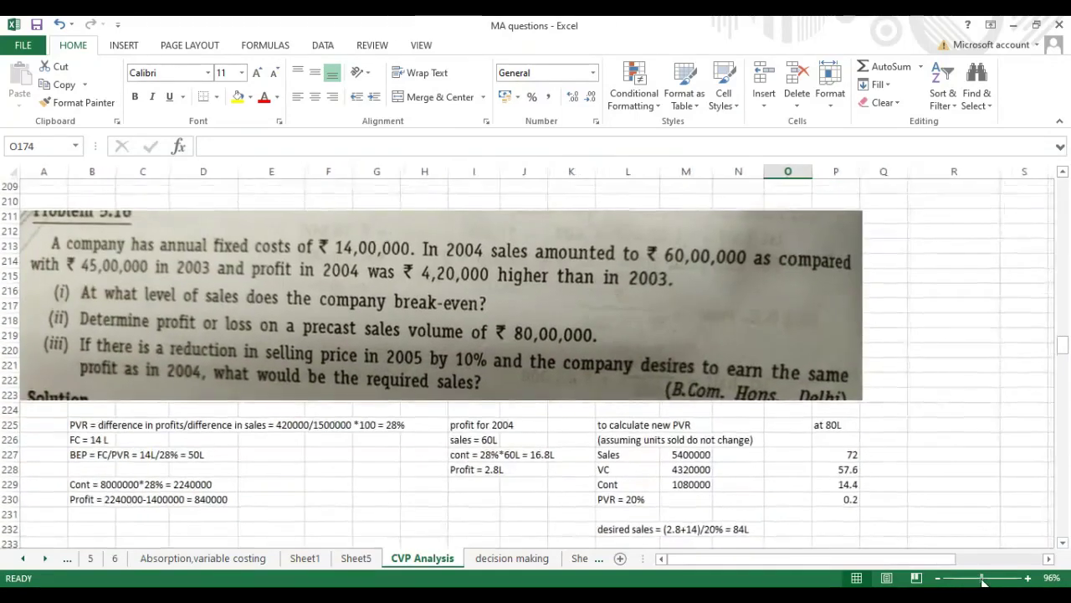
pyautogui.click(1023, 262)
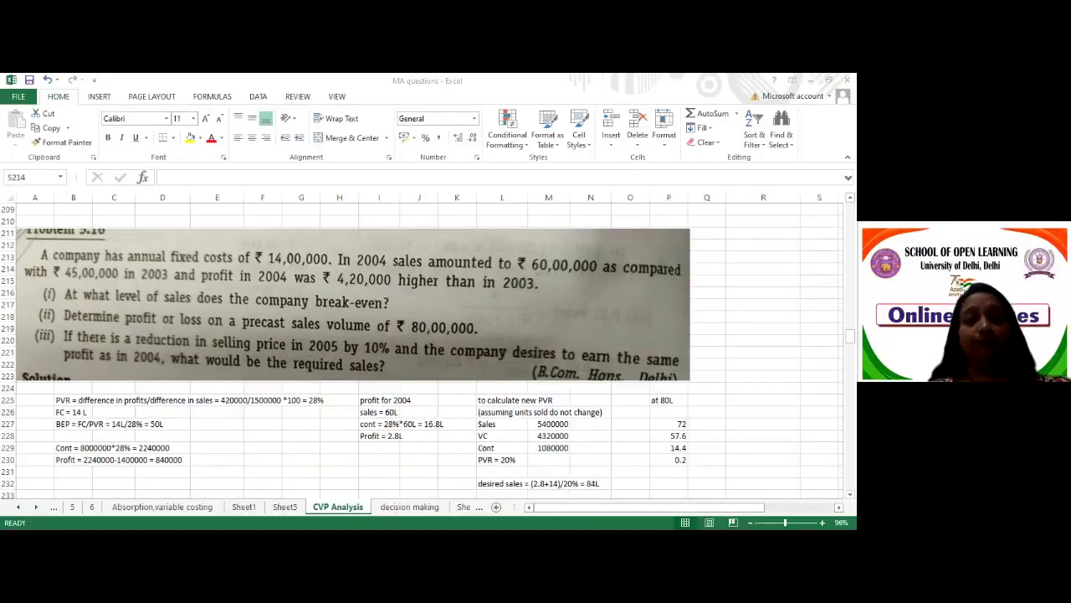
pyautogui.hotkey('alt', 'Tab')
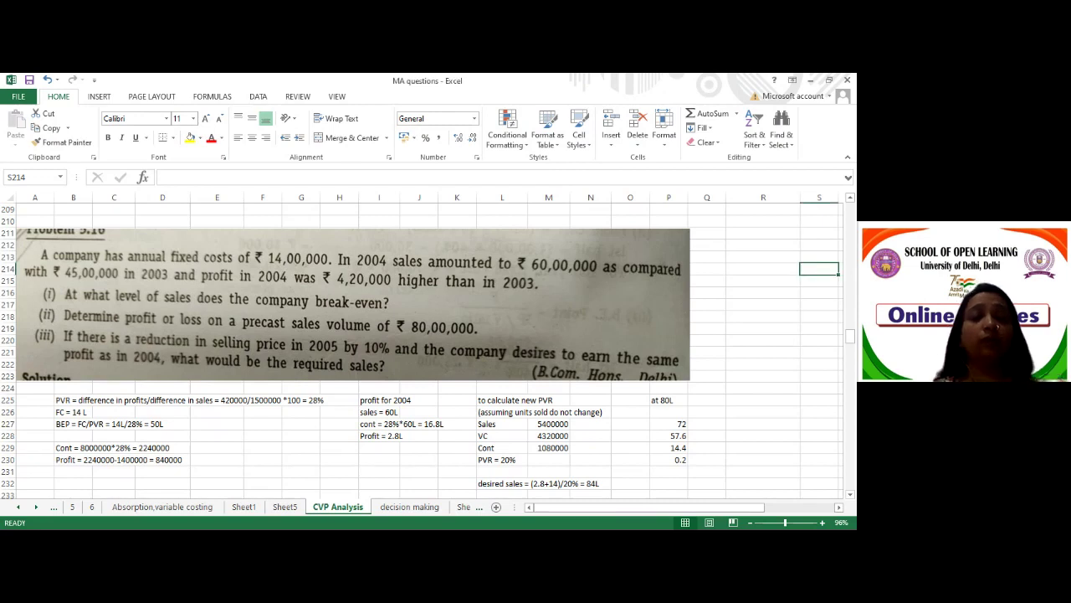